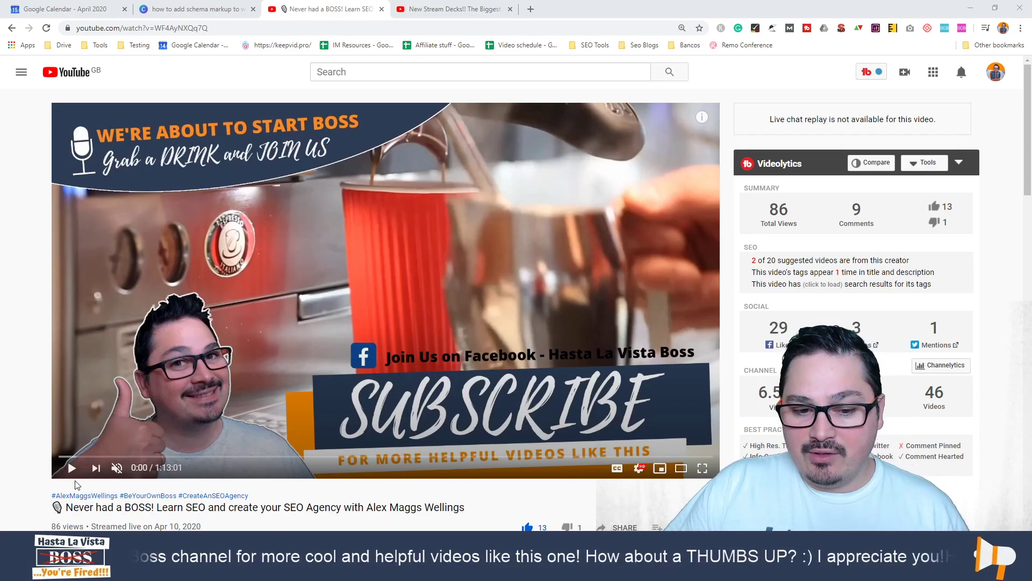
Play the SEO livestream replay full screen, then pause it at 0:24
left_click(72, 467)
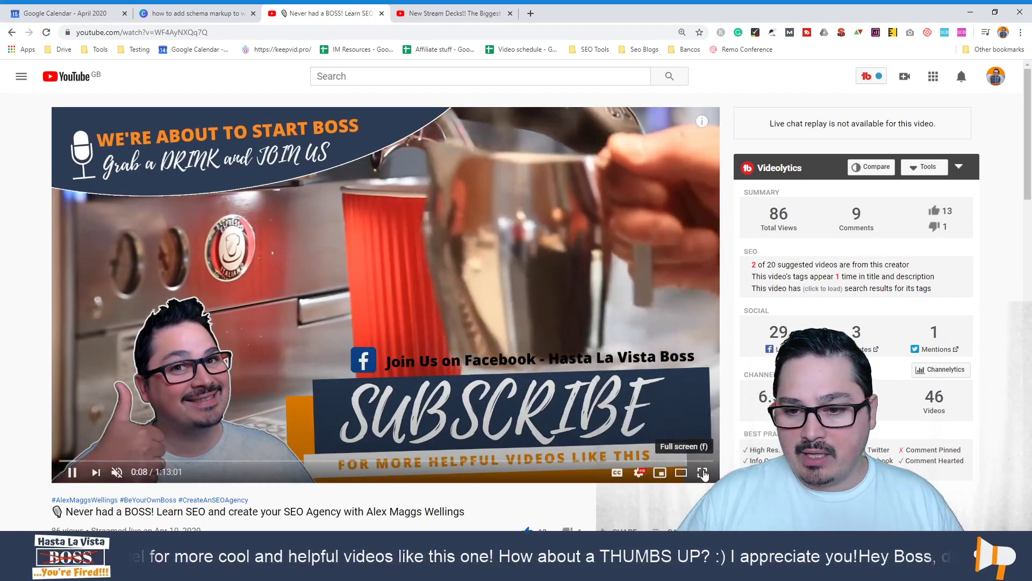
left_click(702, 467)
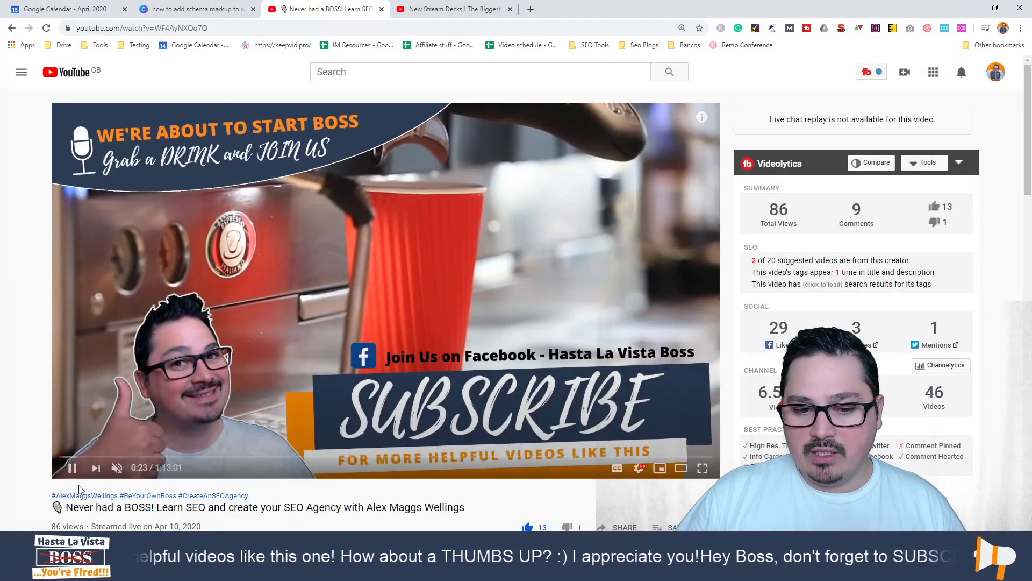
left_click(73, 468)
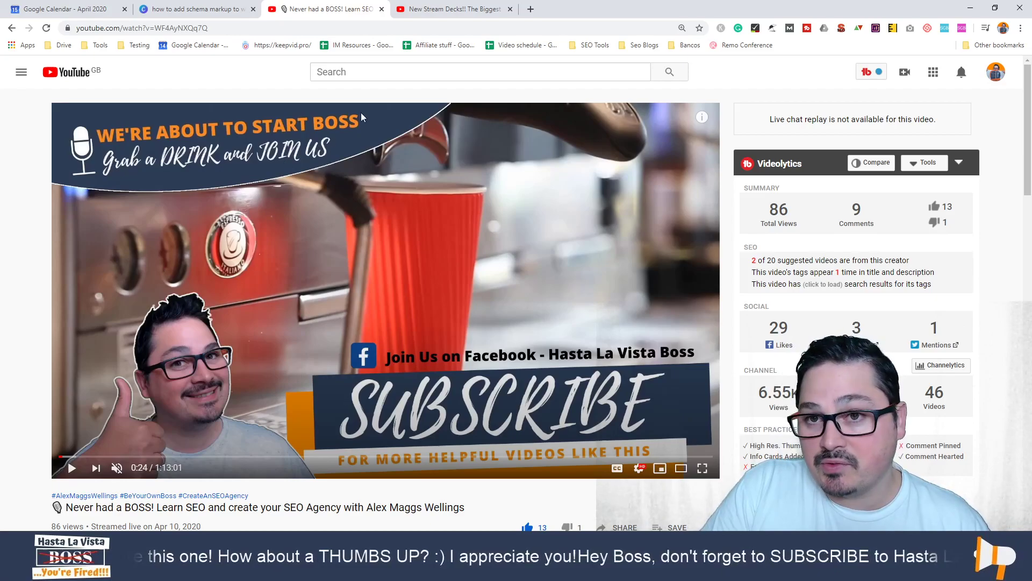
Switch to the Canva schema-markup design and scroll to Page 9's lower third
left_click(199, 10)
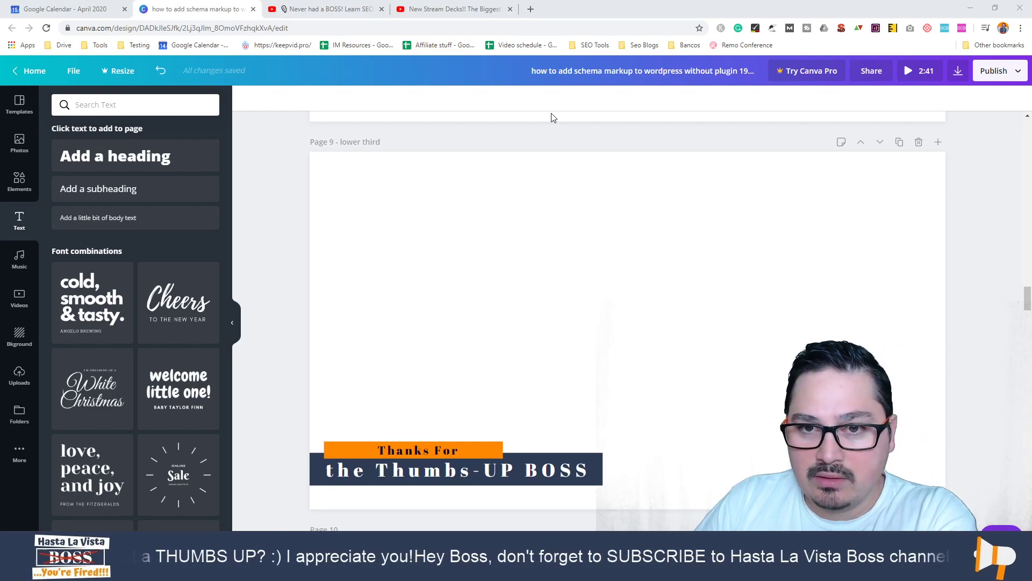
scroll(516, 320, "up", 5)
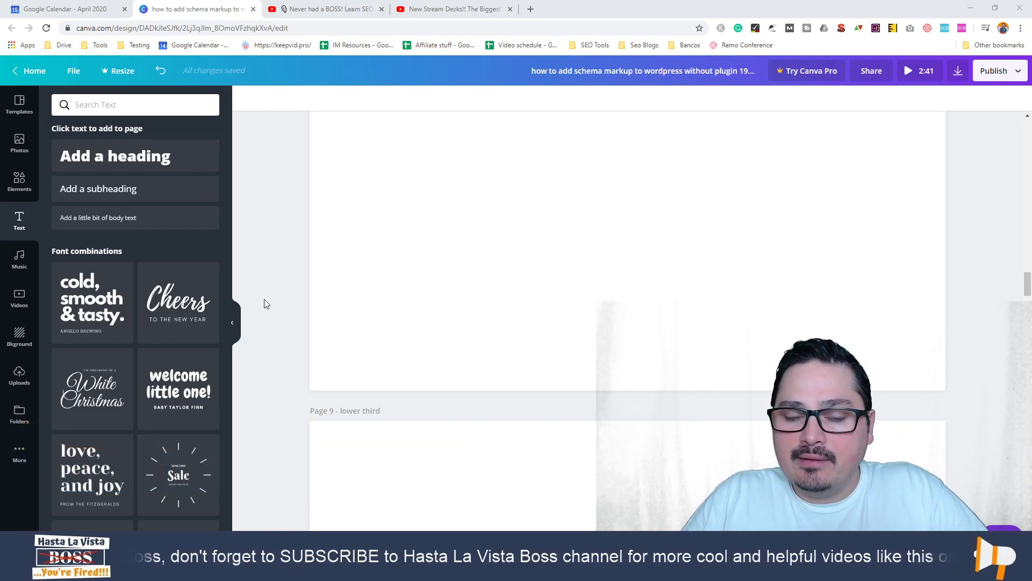
scroll(364, 376, "down", 6)
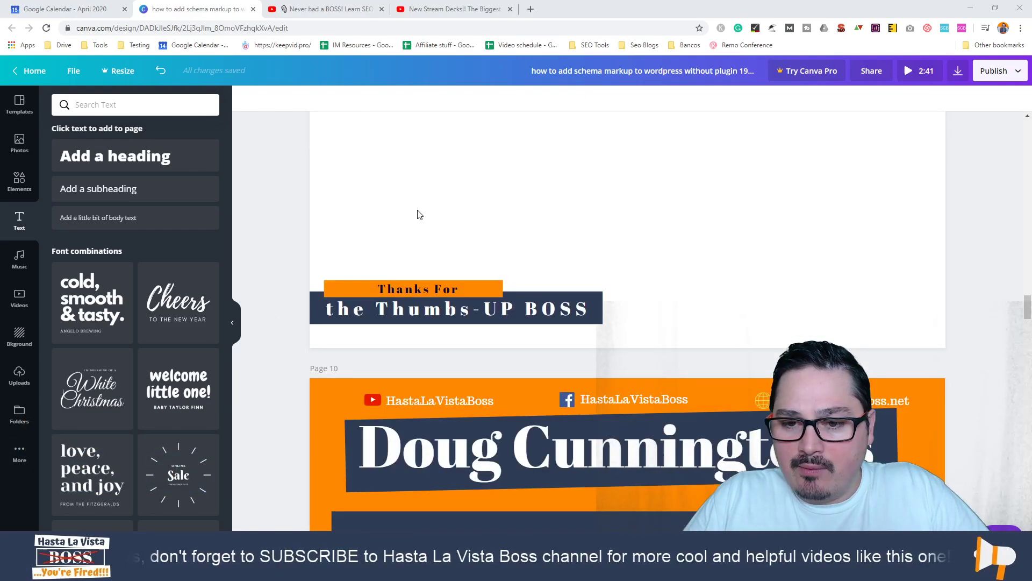
scroll(678, 323, "up", 3)
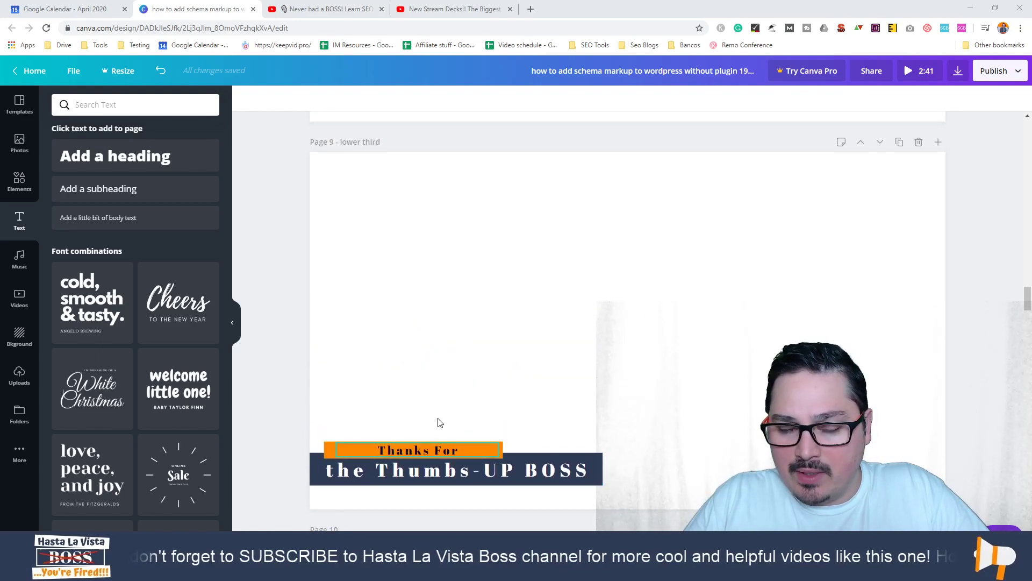
Add a square shape and stretch it into a wide grey bar above the Thanks For banner
left_click(19, 180)
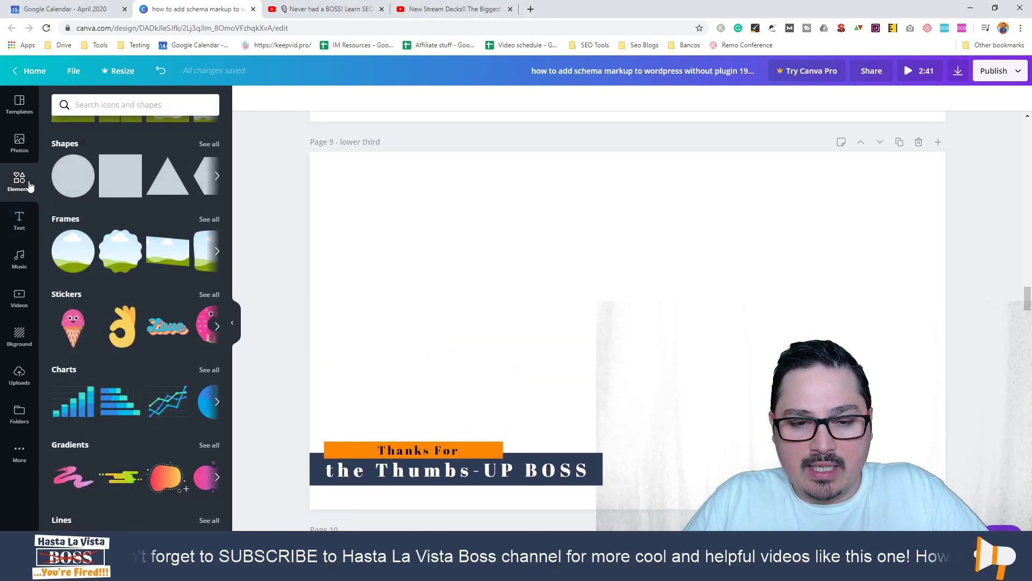
left_click(114, 173)
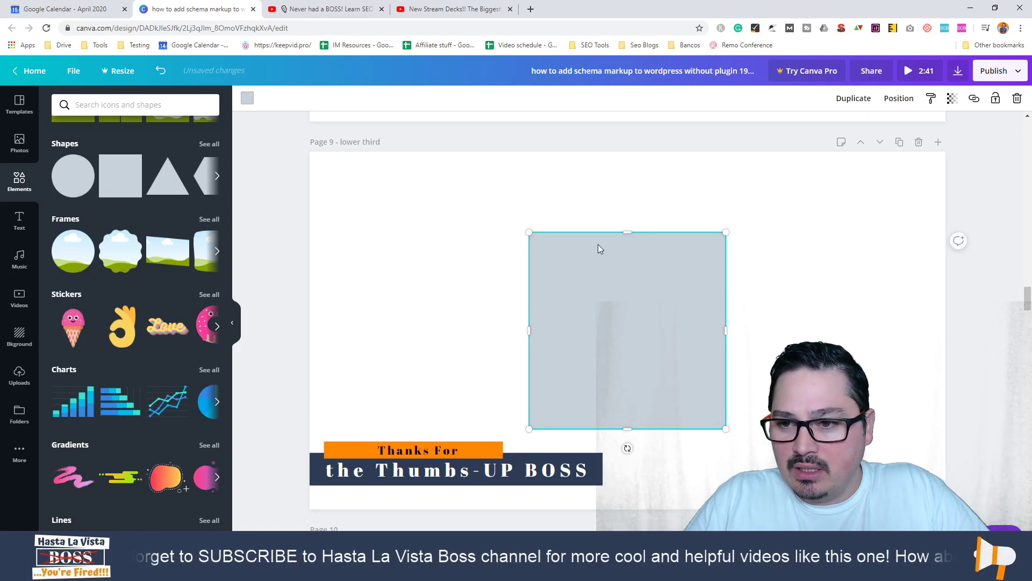
left_click_drag(627, 232, 647, 403)
left_click_drag(731, 413, 768, 413)
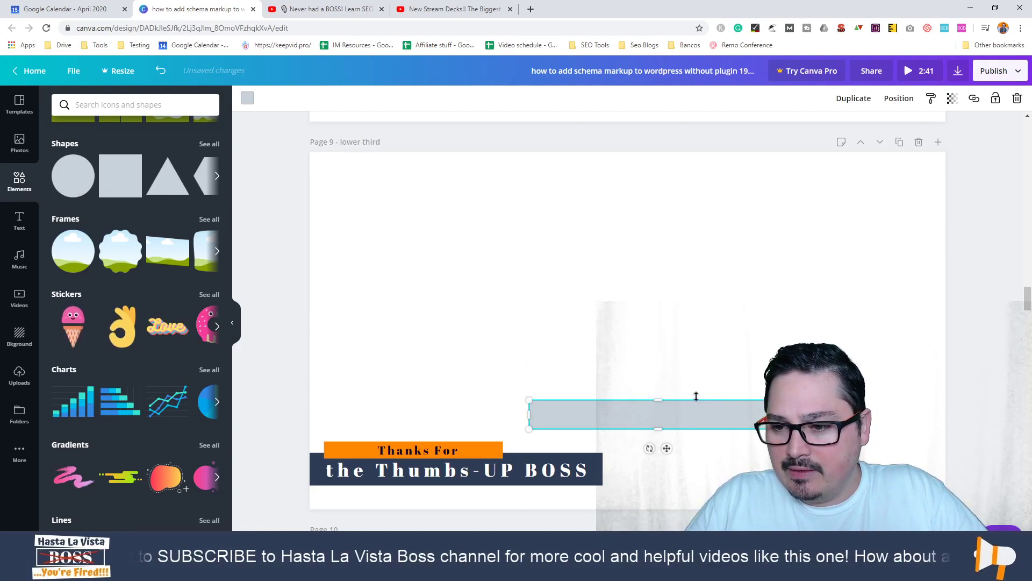
left_click_drag(667, 446, 394, 410)
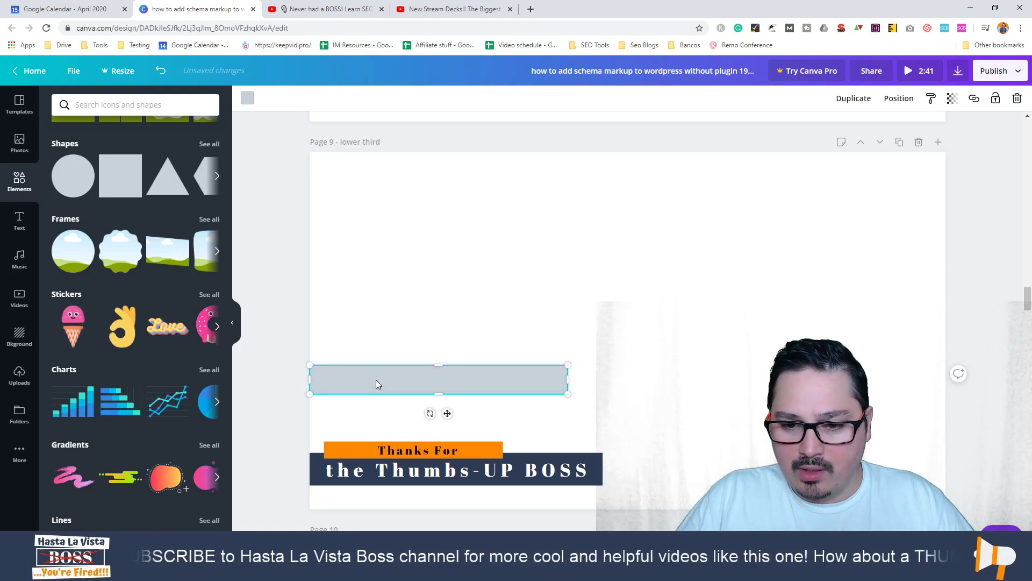
Duplicate the bar and reshape the copy into a shorter strip above the wide one
key("ctrl+d")
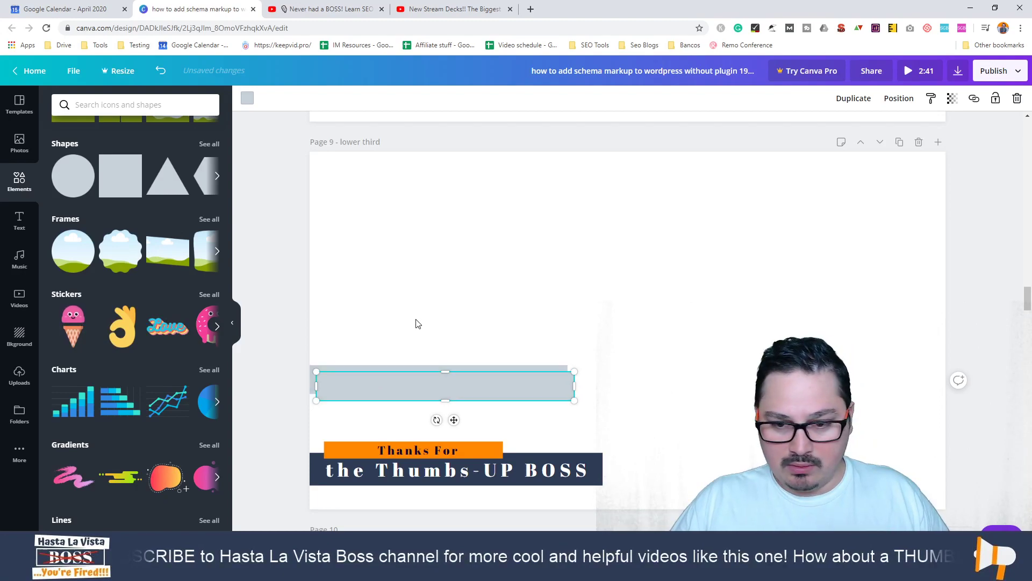
left_click_drag(579, 387, 436, 387)
left_click_drag(373, 371, 374, 385)
left_click_drag(444, 391, 505, 391)
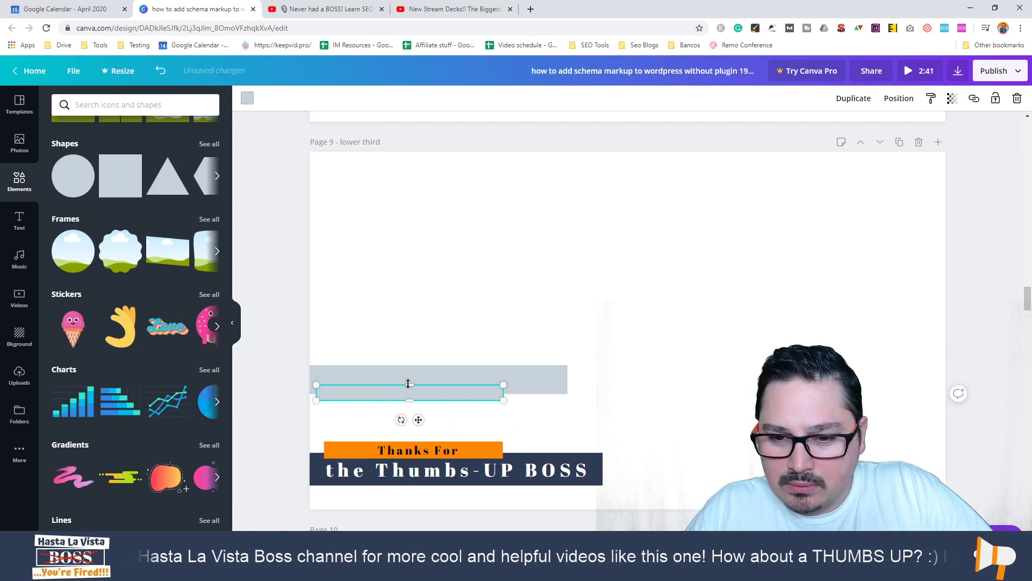
left_click_drag(407, 382, 410, 380)
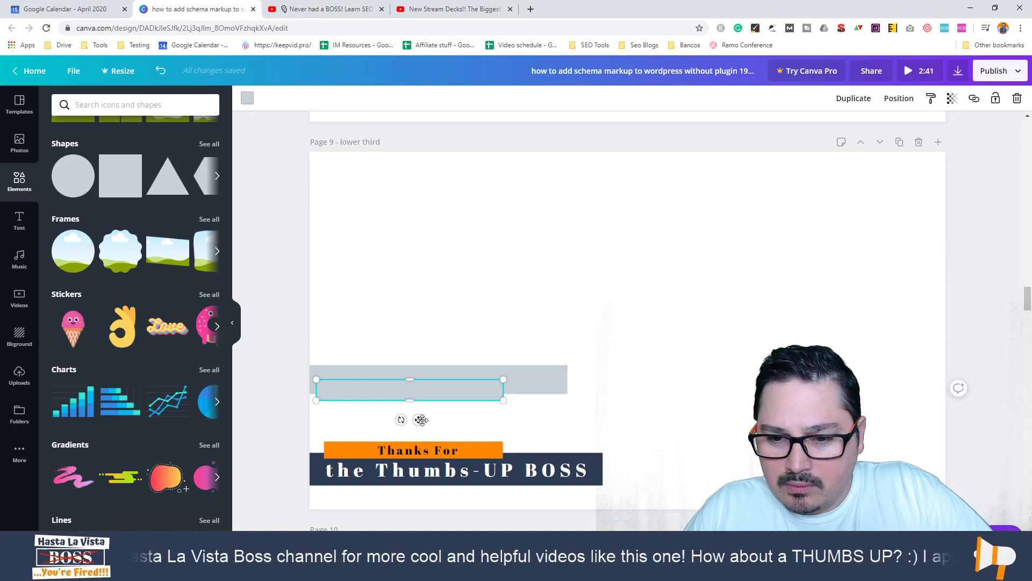
left_click_drag(418, 419, 423, 395)
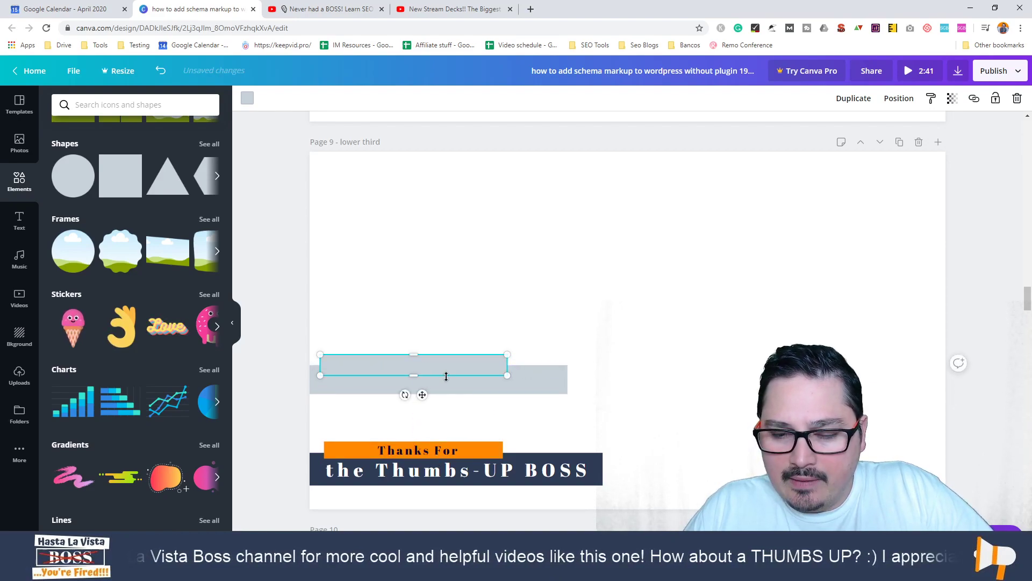
left_click(547, 382)
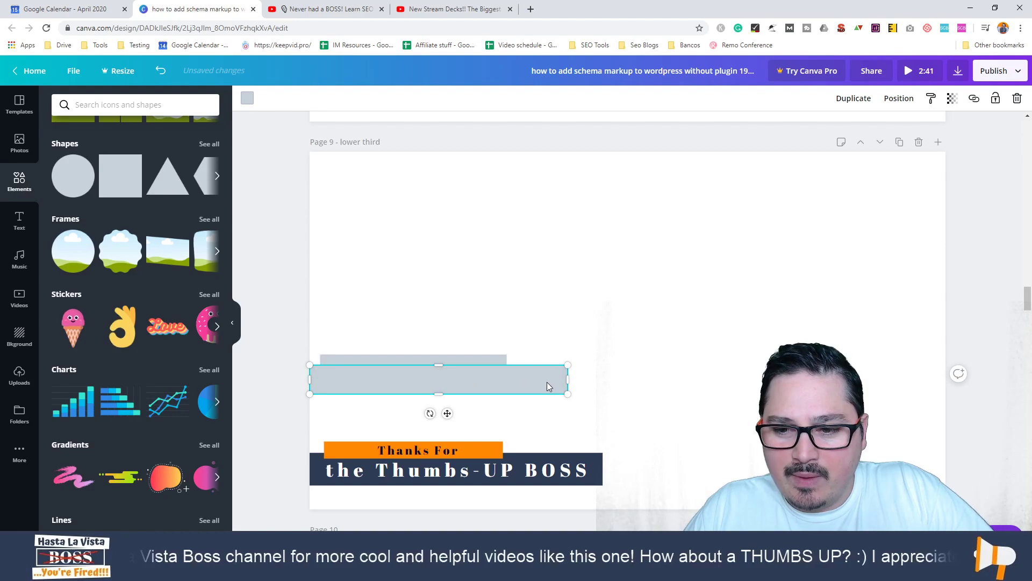
Recolour the wide bar dark navy from the document colours
left_click(247, 99)
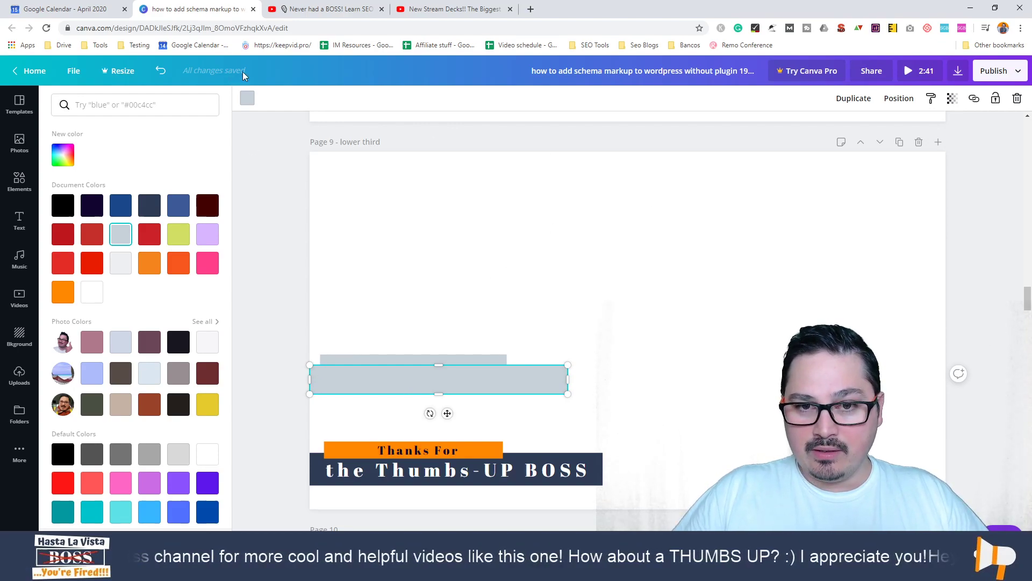
left_click(248, 98)
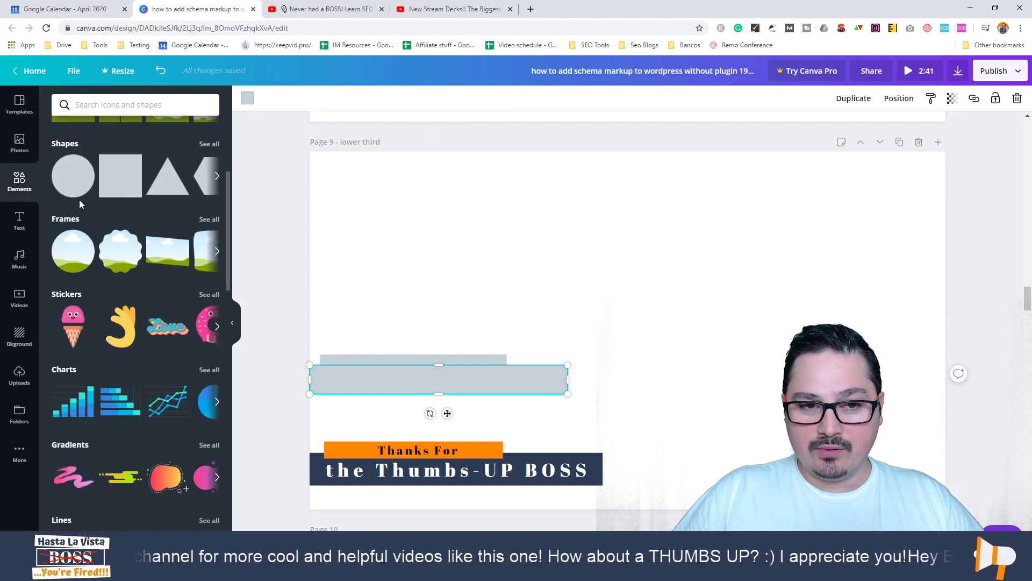
scroll(134, 257, "up", 4)
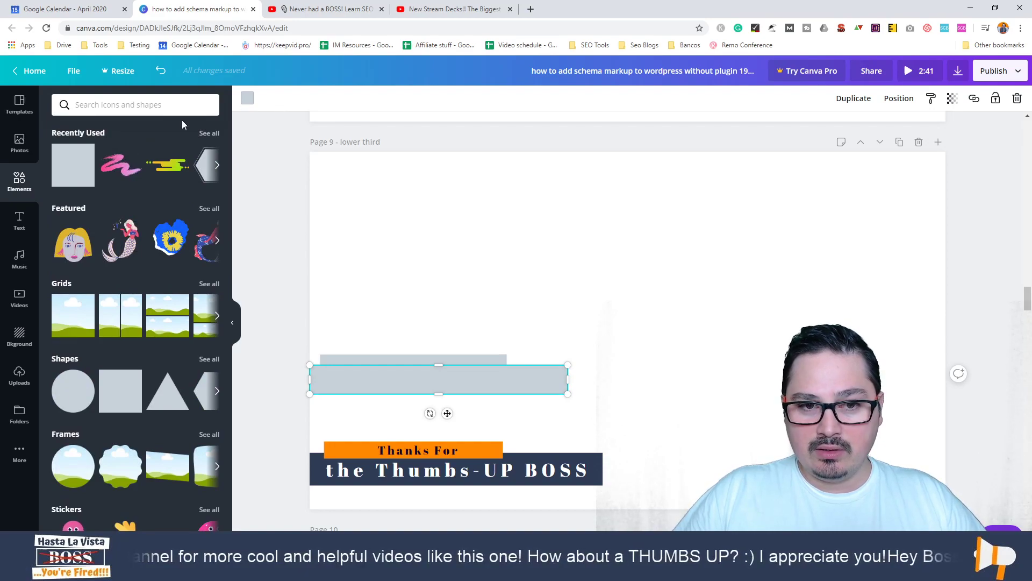
left_click(247, 98)
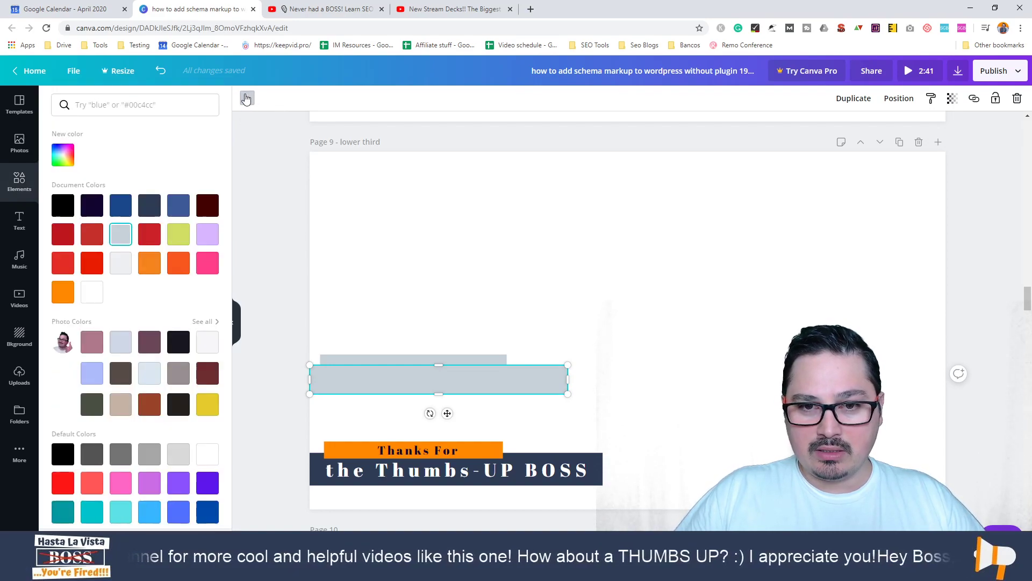
left_click(62, 155)
left_click(184, 148)
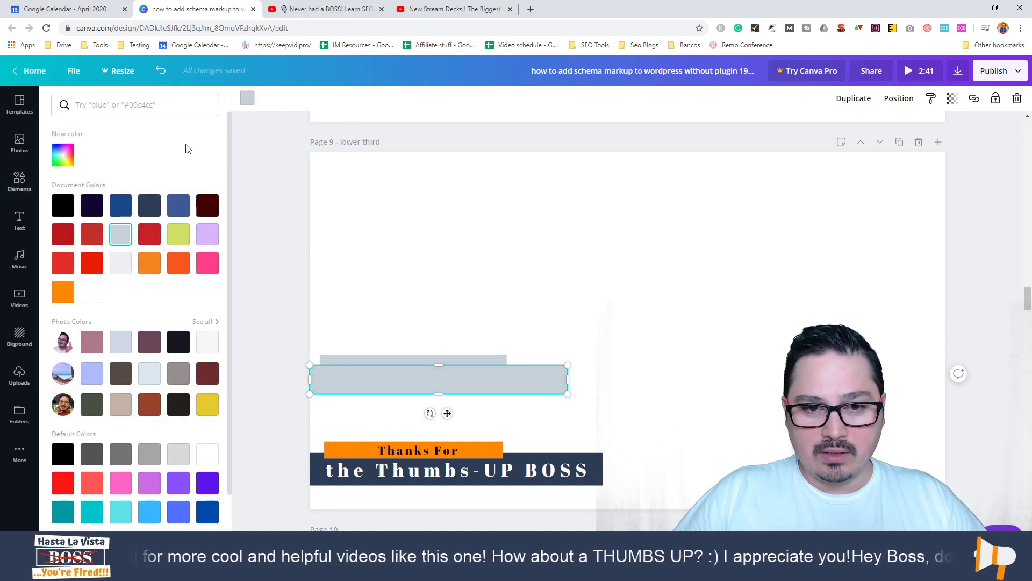
left_click(149, 206)
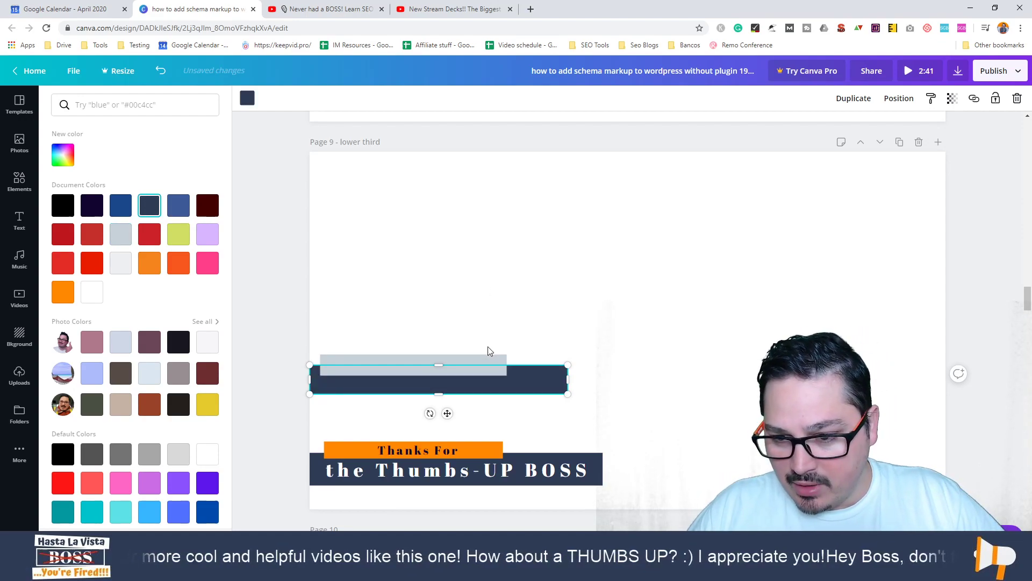
key("Escape")
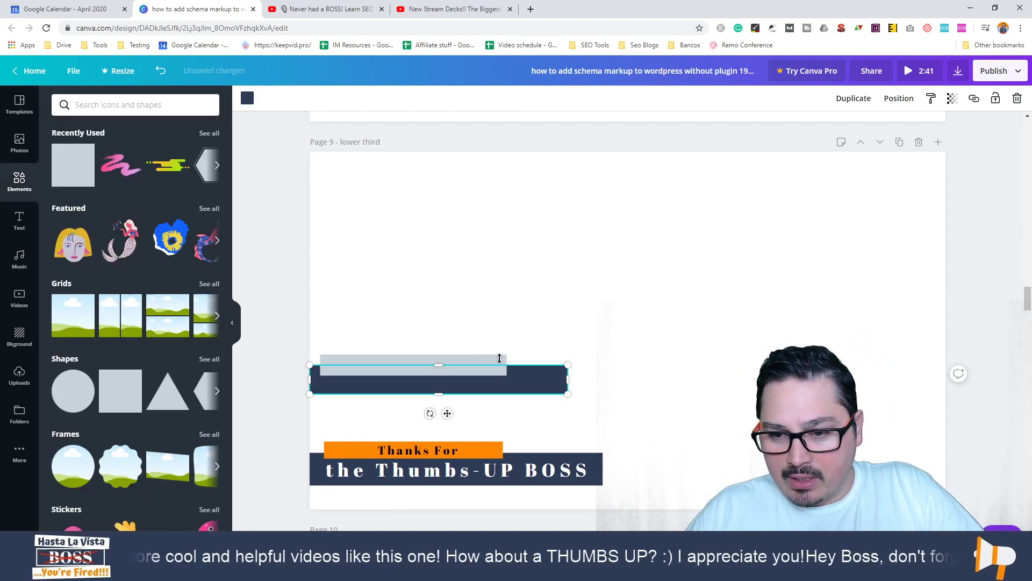
Recolour the shorter bar above it orange
left_click(535, 347)
left_click(495, 365)
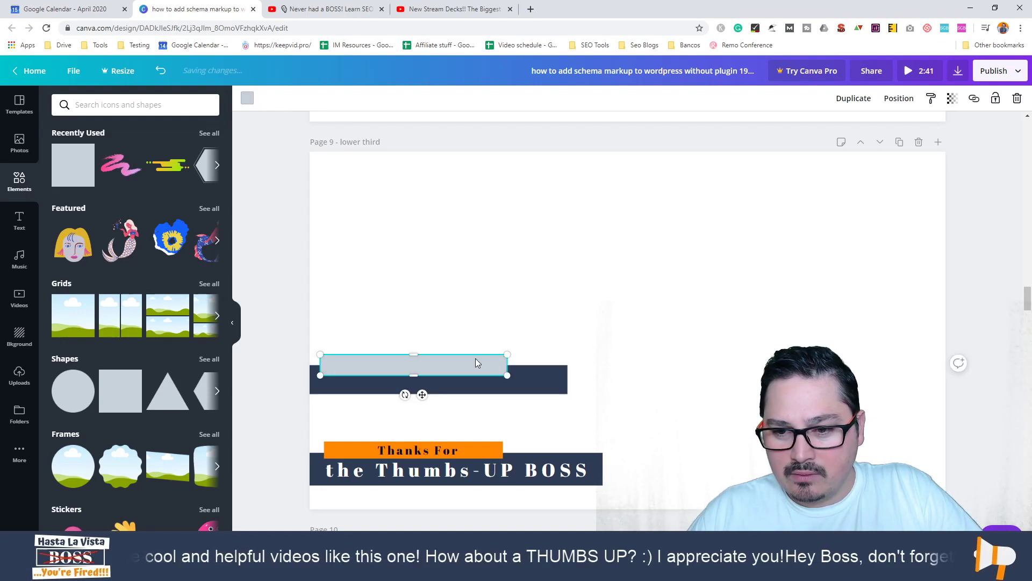
left_click(248, 98)
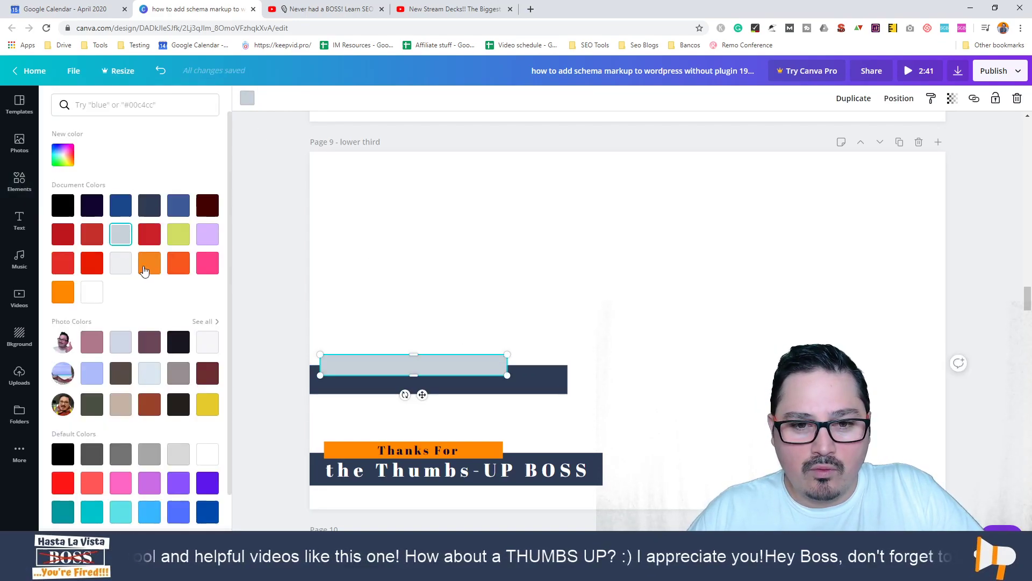
left_click(63, 292)
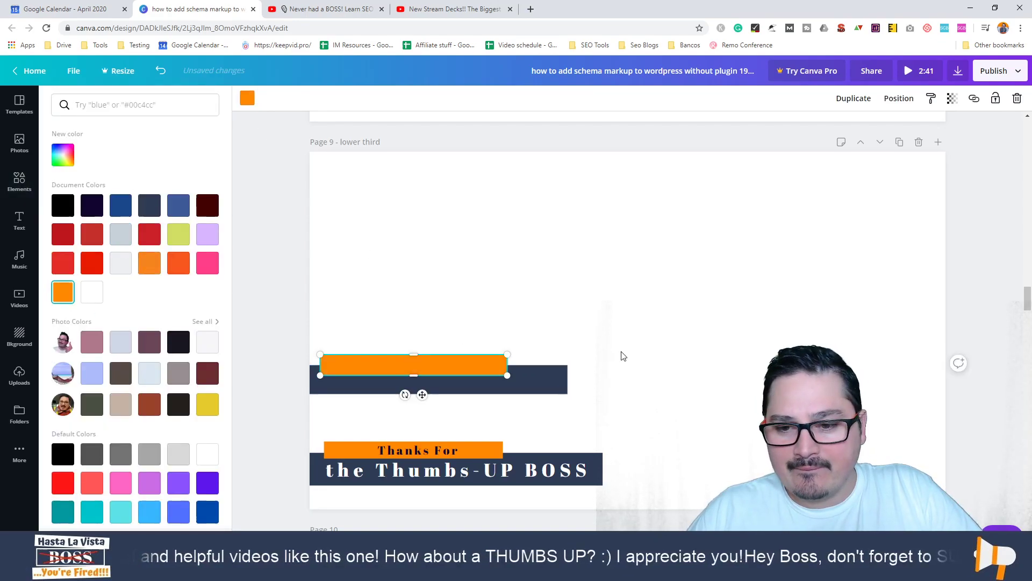
key("Escape")
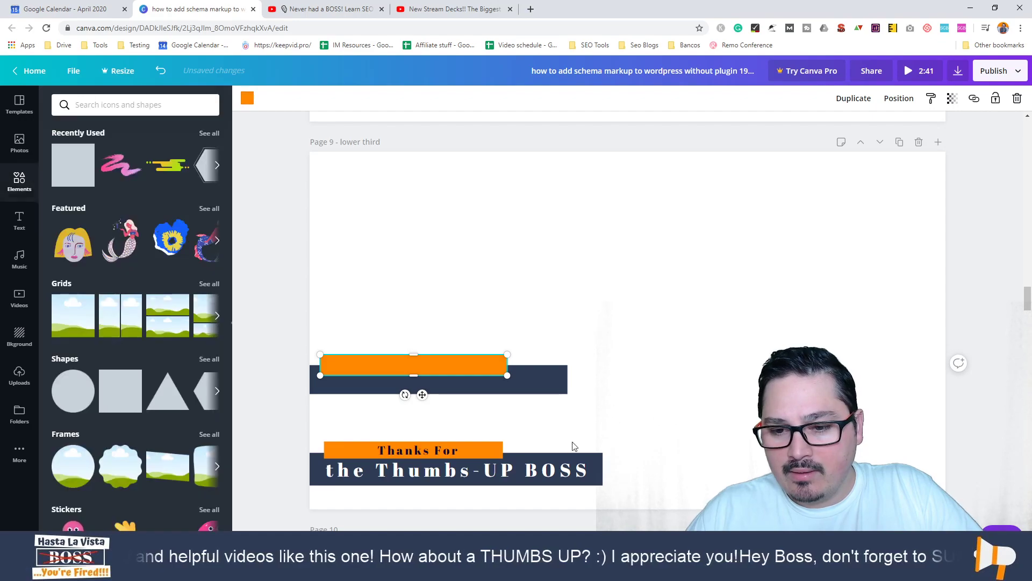
Add a 'Thanks For' subheading at size 33 on the orange bar
left_click(19, 220)
left_click(115, 190)
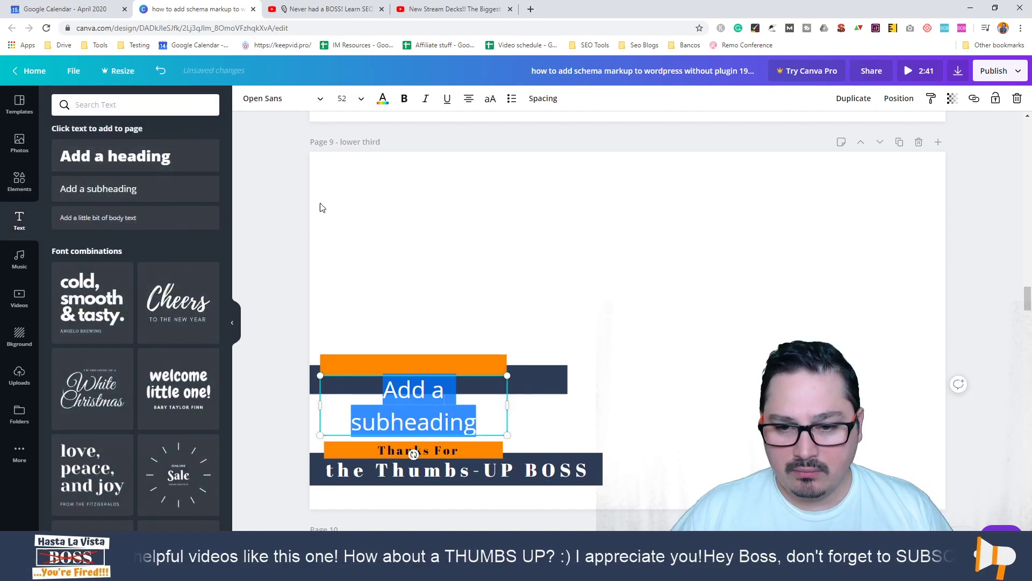
type("Thanks")
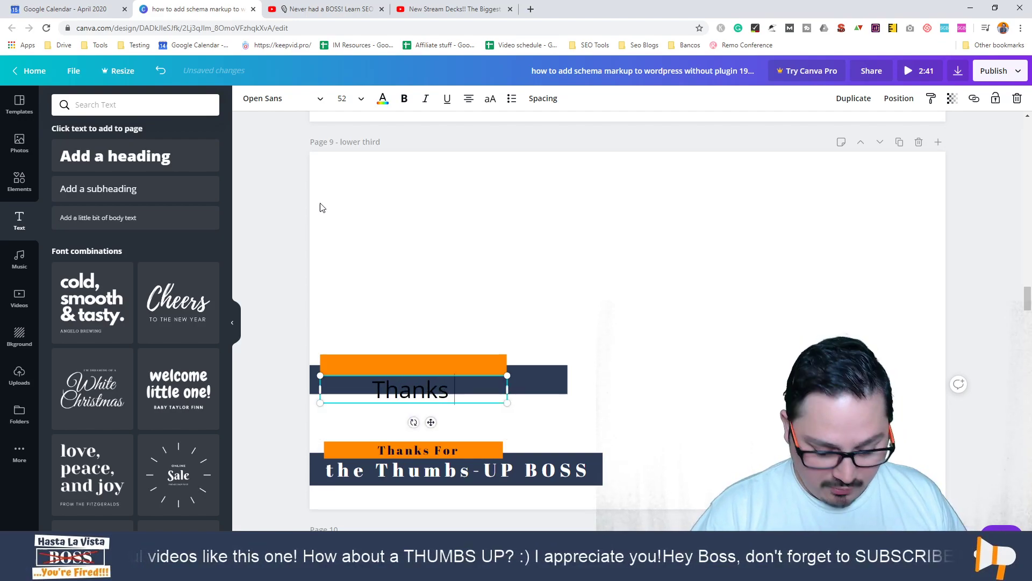
type(" For")
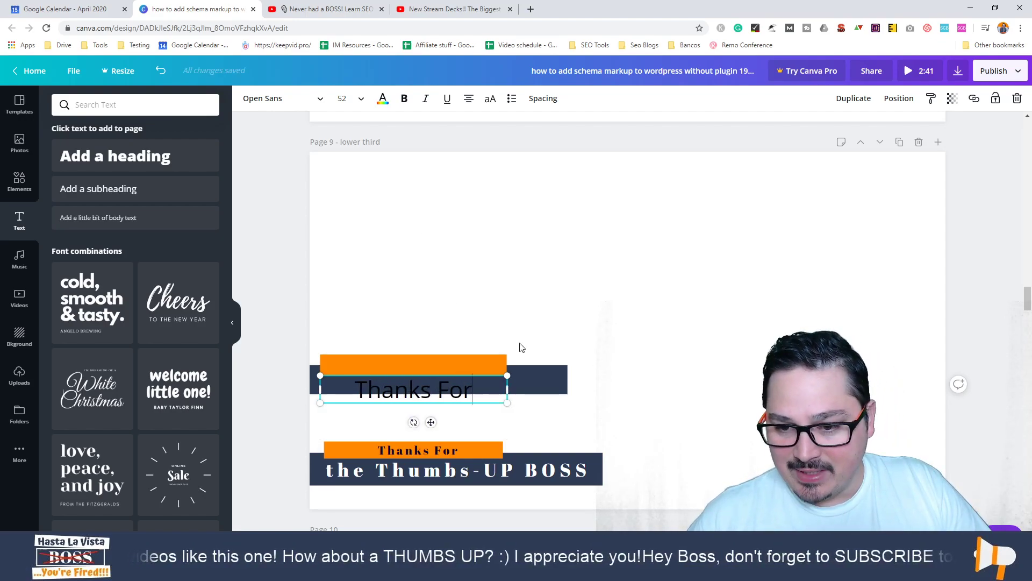
left_click_drag(507, 376, 439, 385)
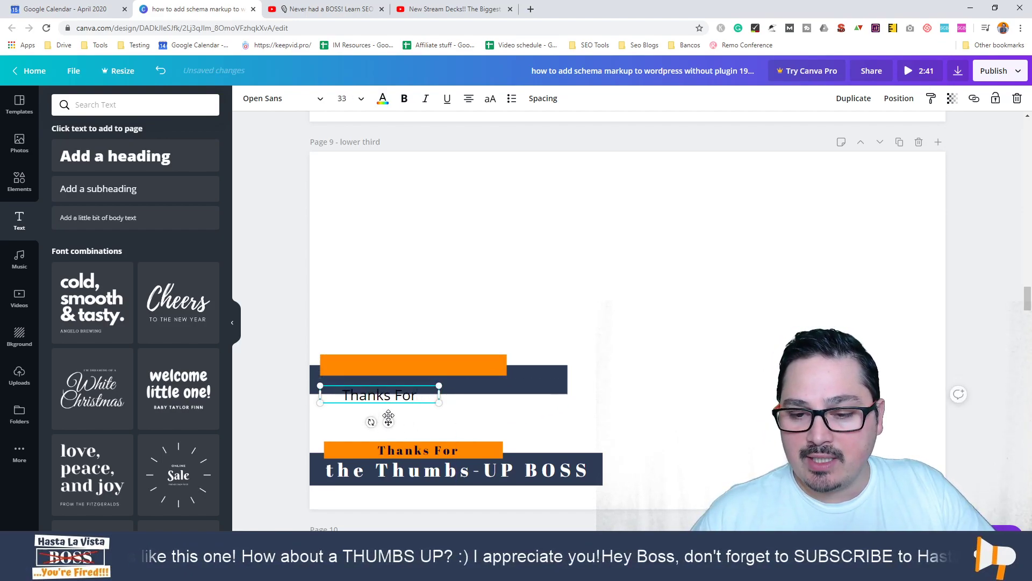
left_click_drag(388, 422, 406, 392)
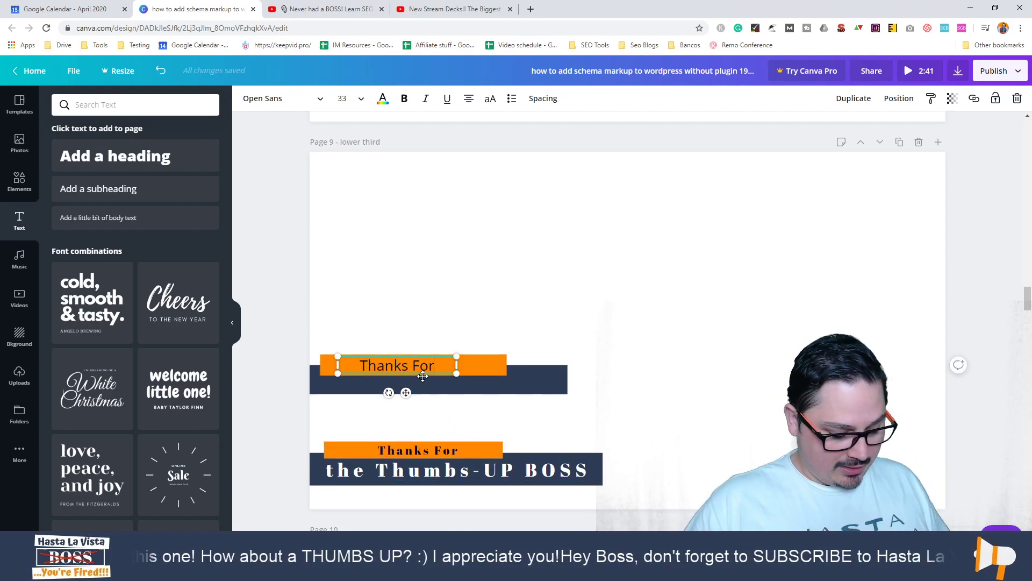
left_click(446, 353)
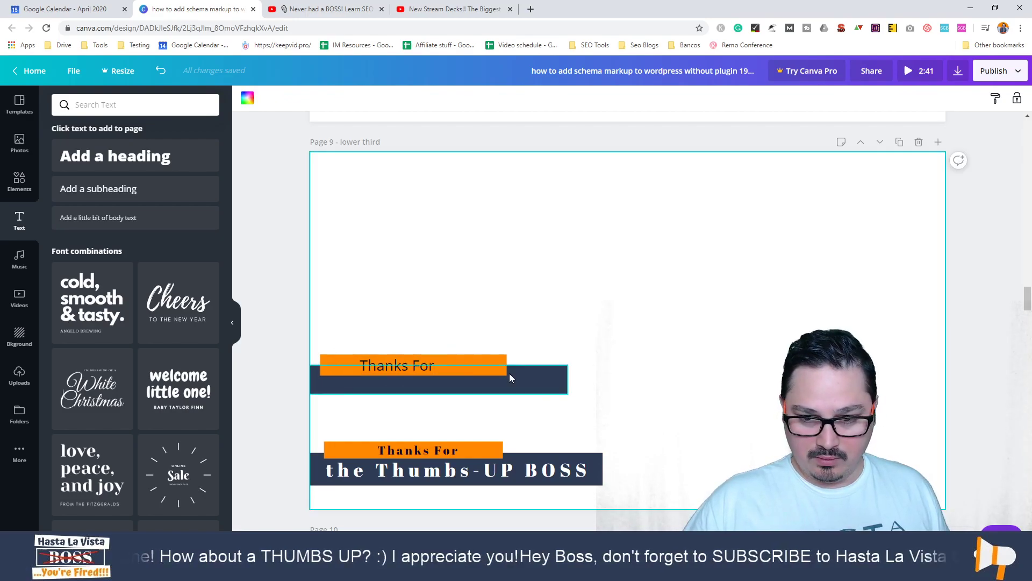
left_click(432, 366)
Duplicate it as white 'Being AWESOME!' on the navy bar, then delete the whole practice banner
key("ctrl+d")
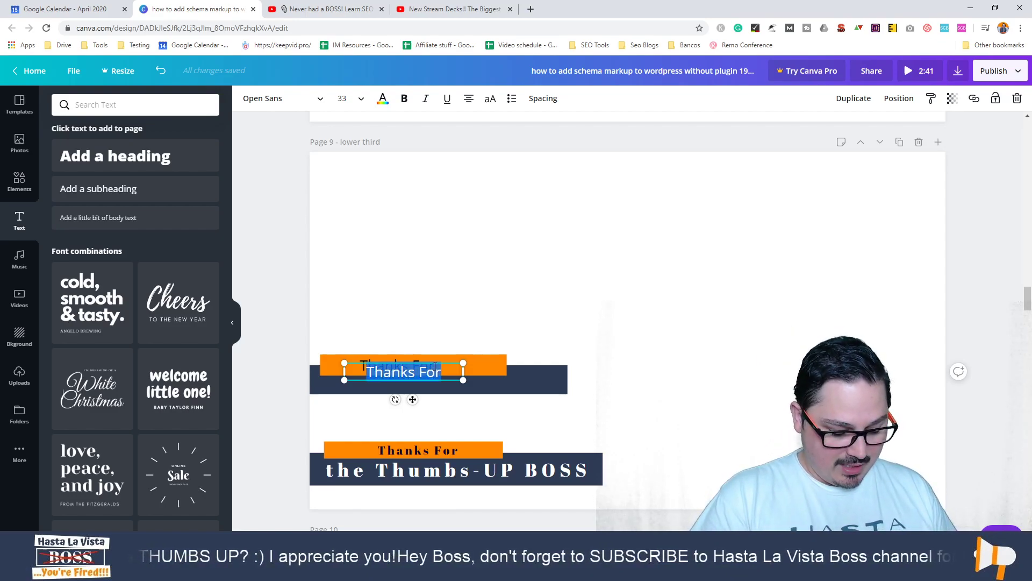
type("Being A")
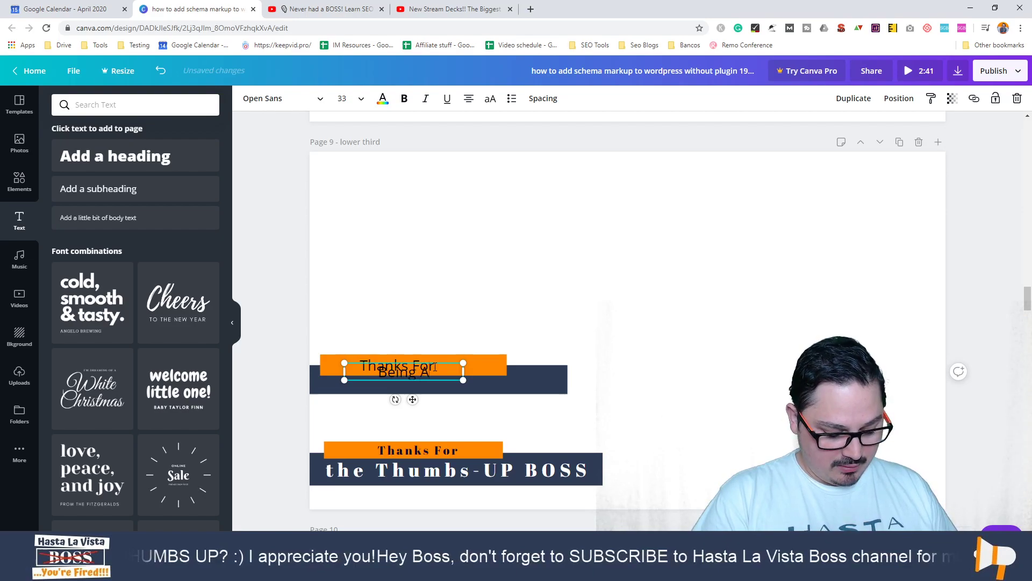
type("\"!")
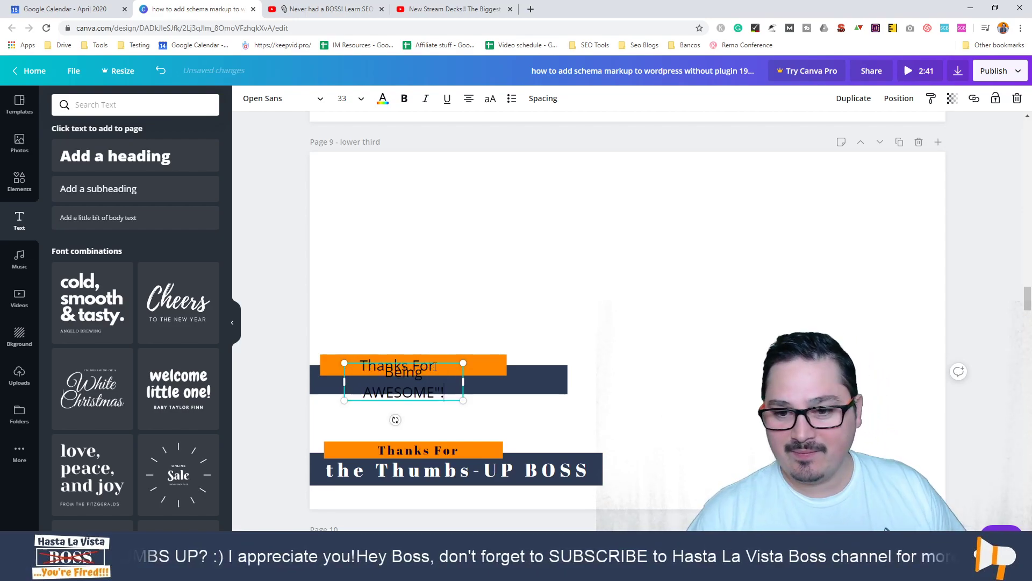
key("BackSpace")
key("BackSpace")
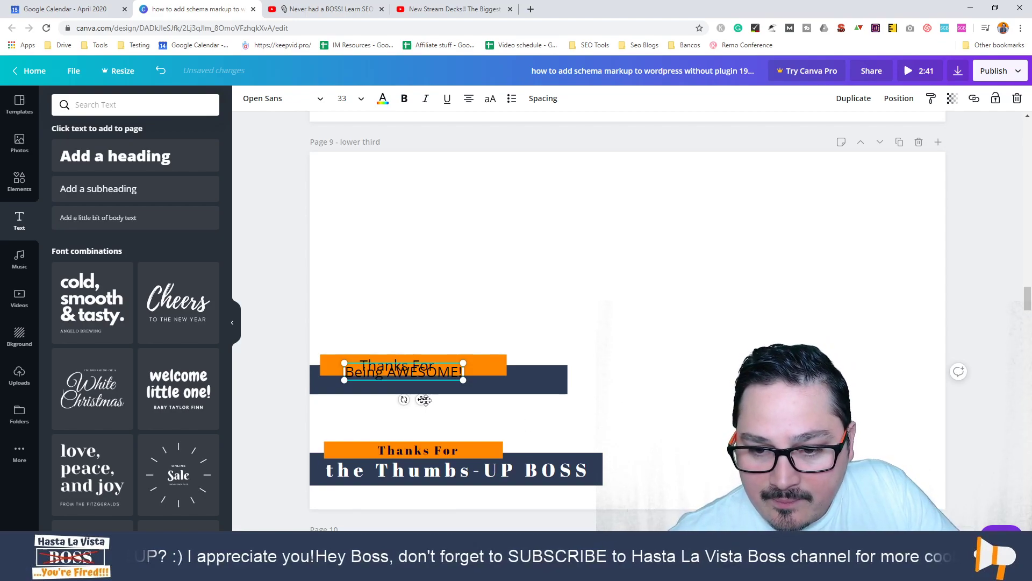
left_click_drag(425, 402, 439, 412)
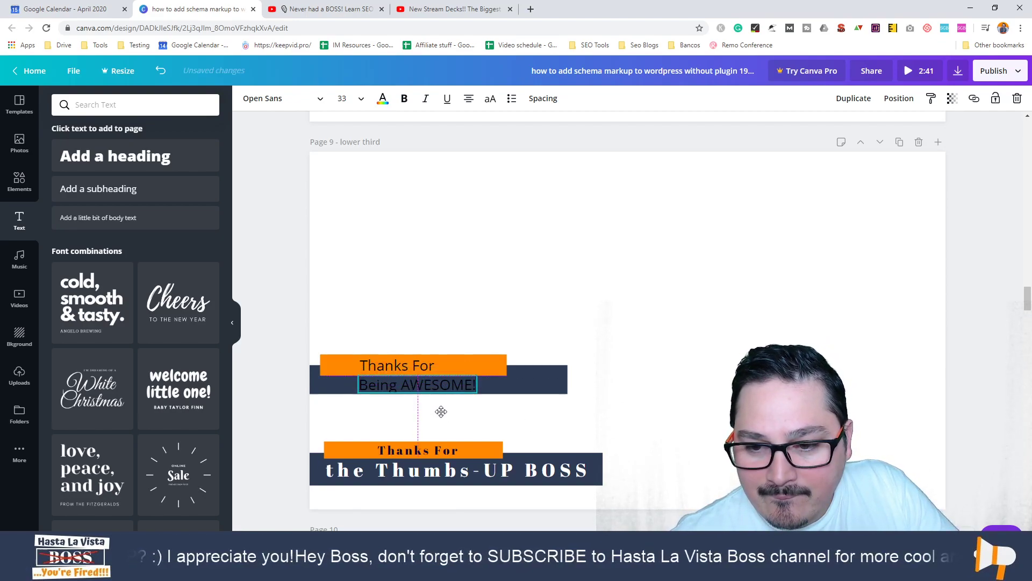
left_click(383, 100)
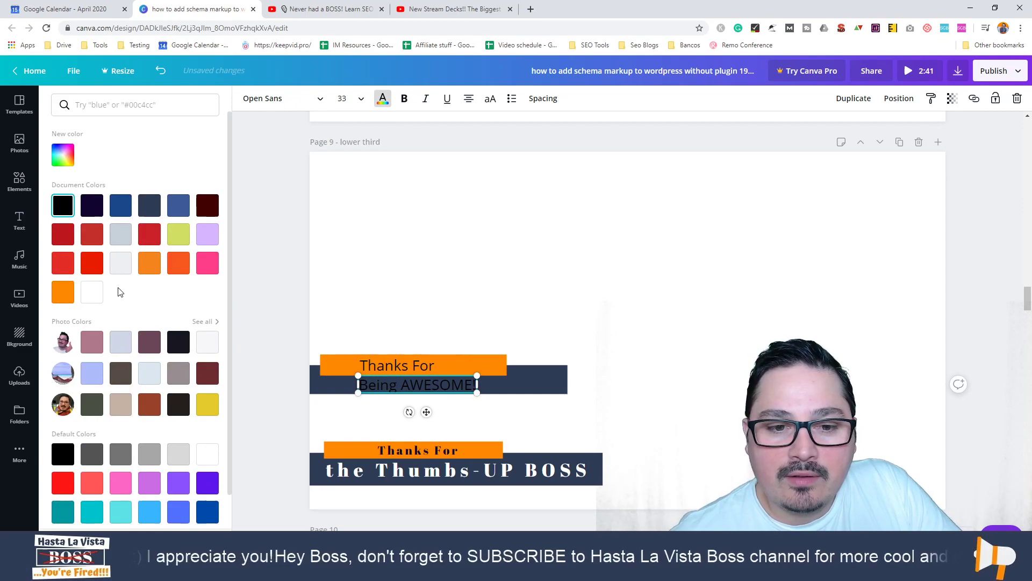
left_click(94, 299)
left_click(802, 328)
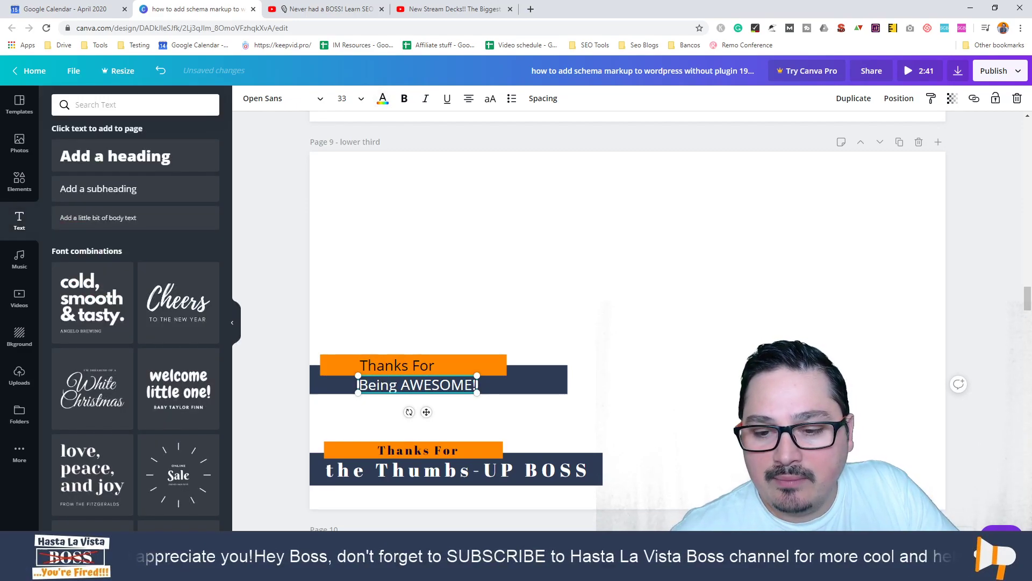
left_click_drag(600, 326, 331, 408)
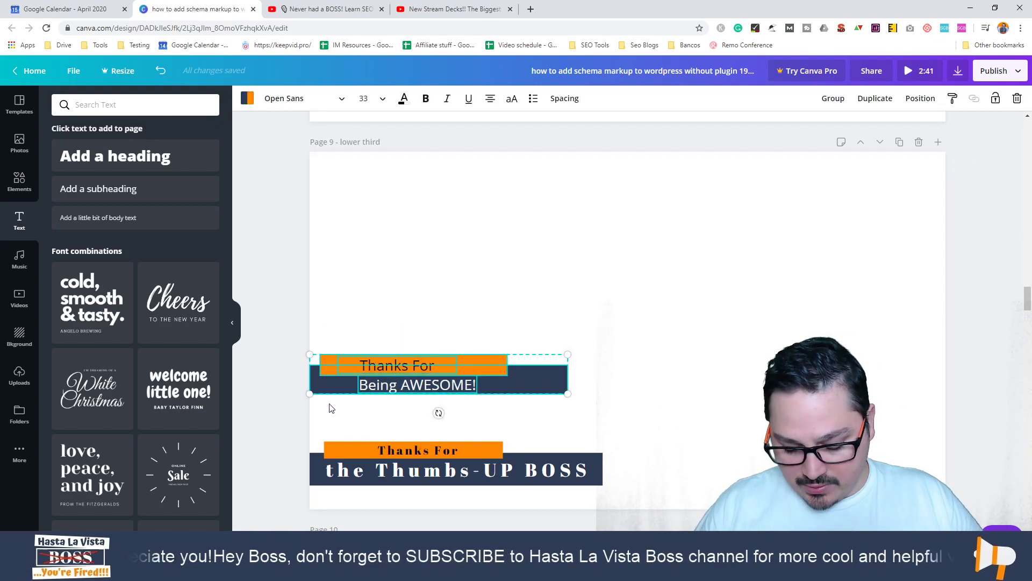
key("Delete")
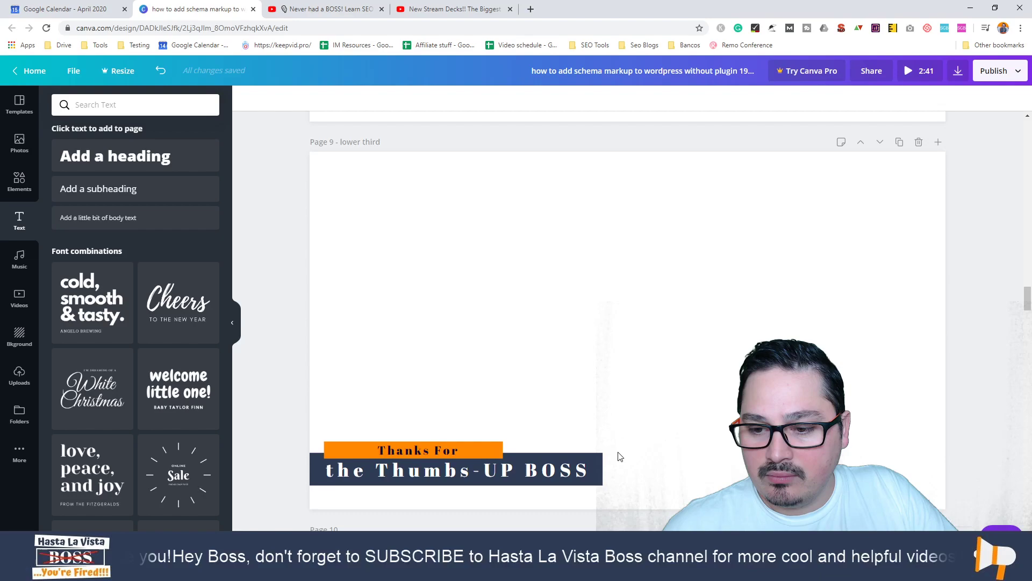
Download only Page 9 of the design as a PNG
left_click(958, 70)
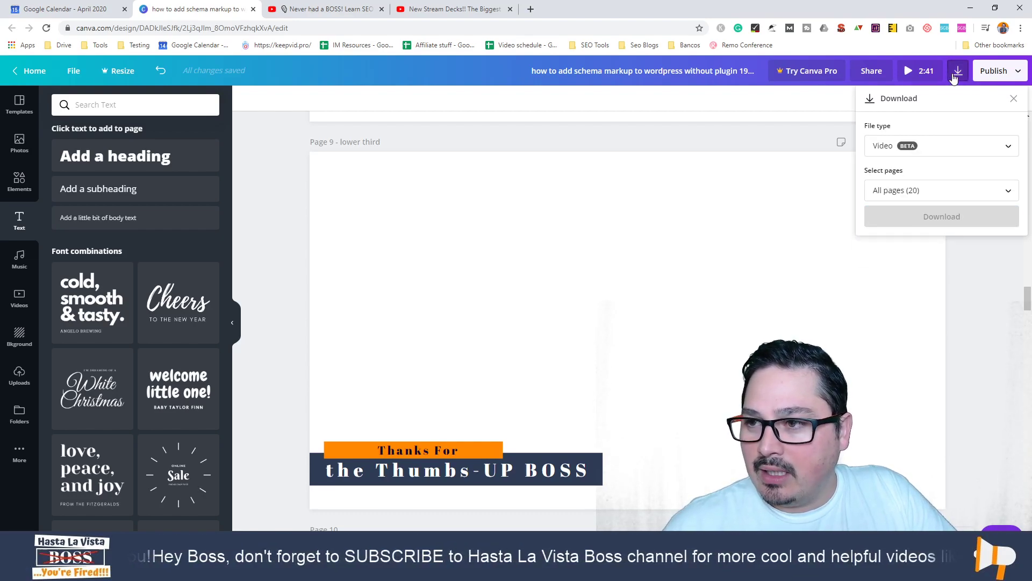
left_click(910, 141)
scroll(914, 140, "up", 2)
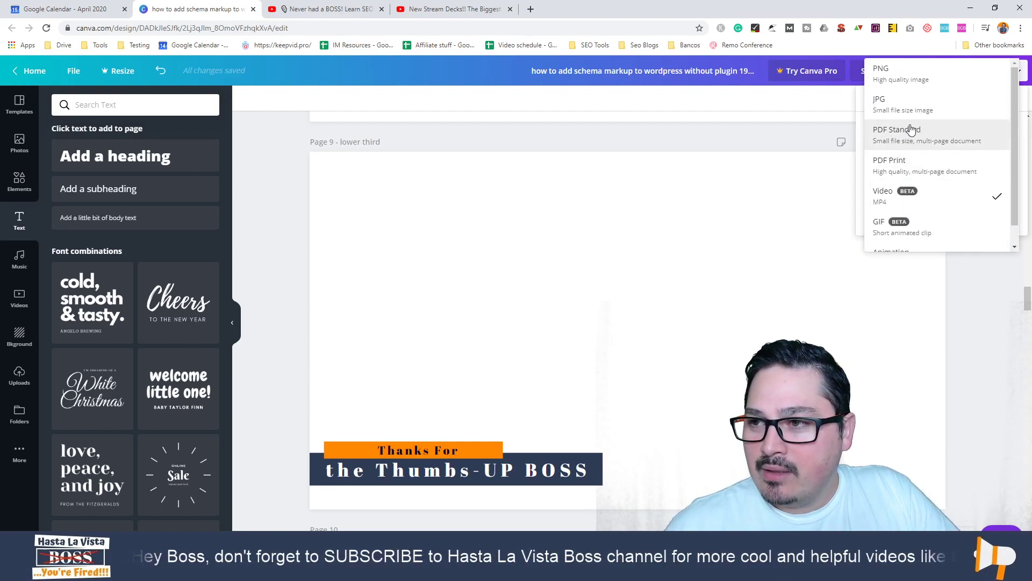
left_click(914, 75)
left_click(947, 272)
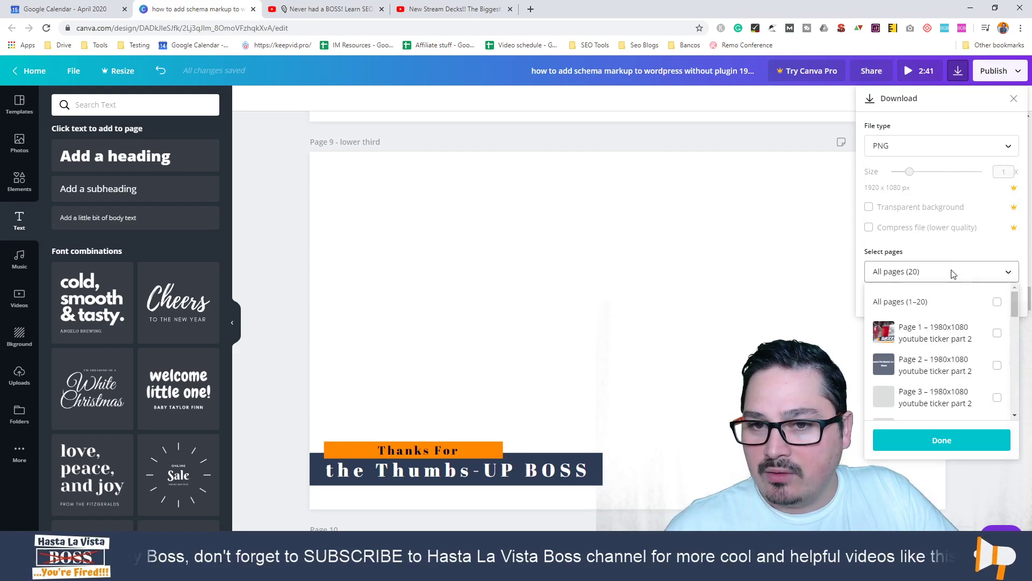
scroll(949, 347, "down", 3)
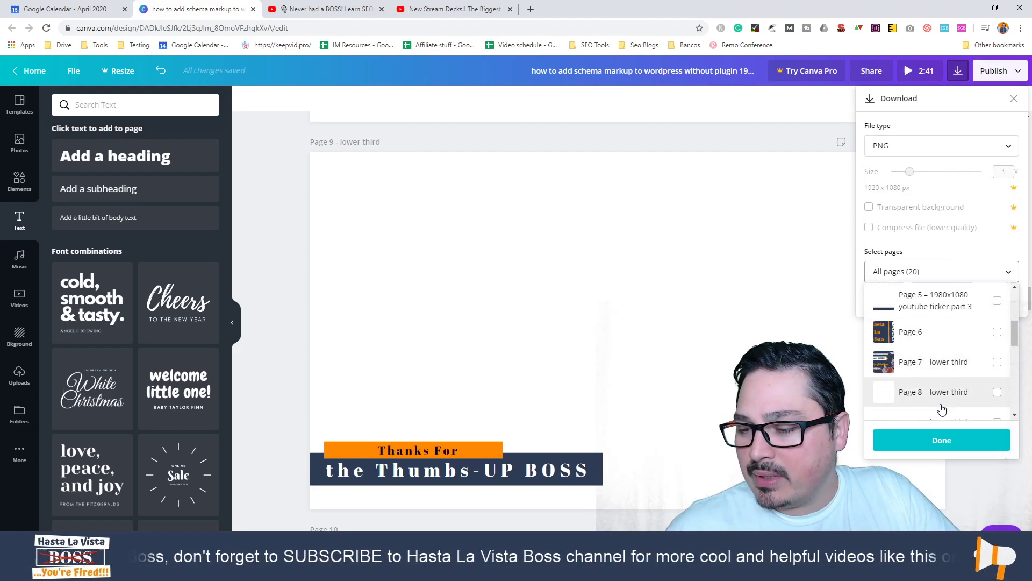
scroll(943, 398, "down", 2)
left_click(946, 315)
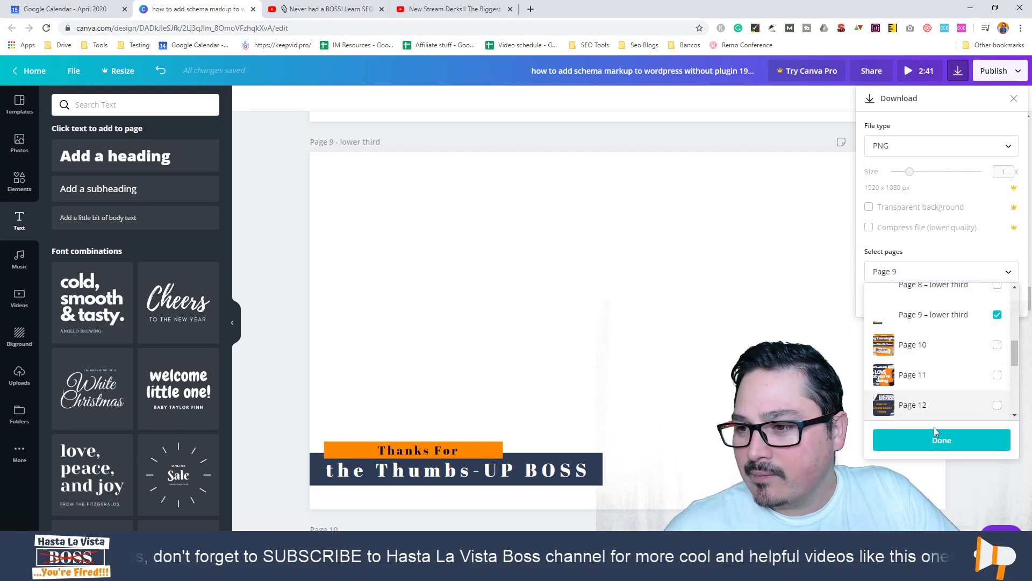
left_click(940, 438)
left_click(925, 299)
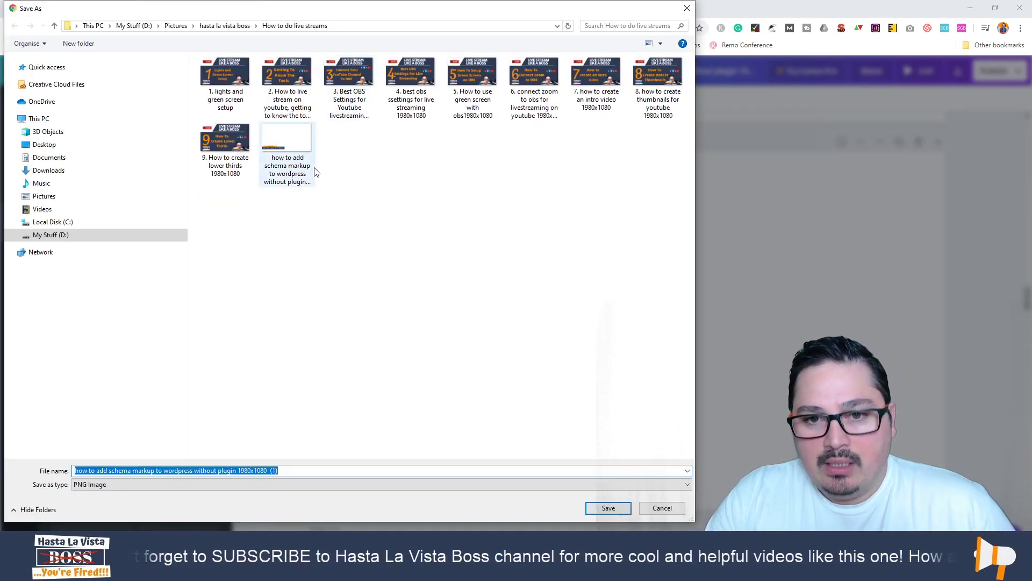
Save it over the existing schema-markup PNG and dismiss the Canva Pro offer
left_click(314, 171)
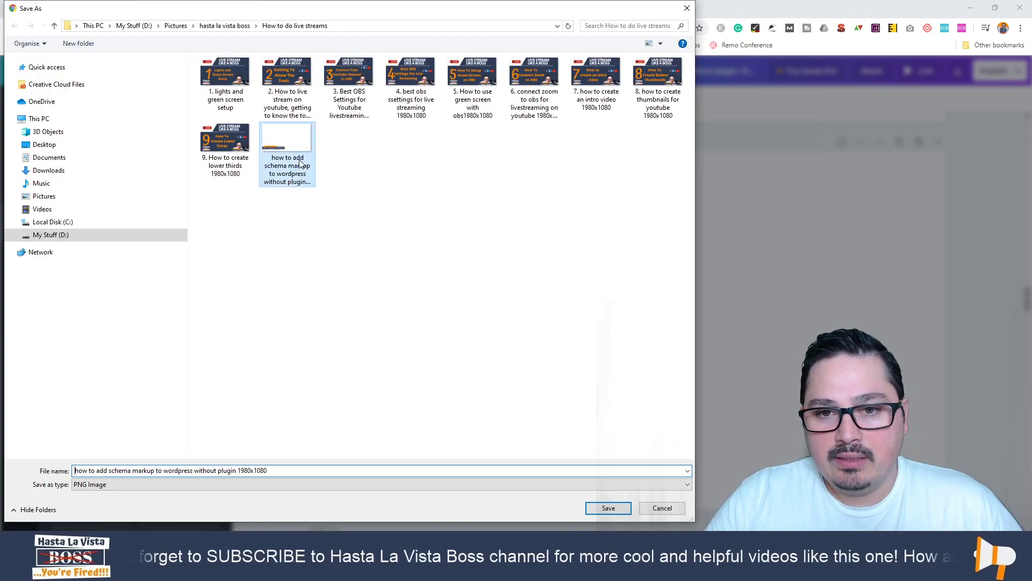
left_click(600, 507)
left_click(594, 288)
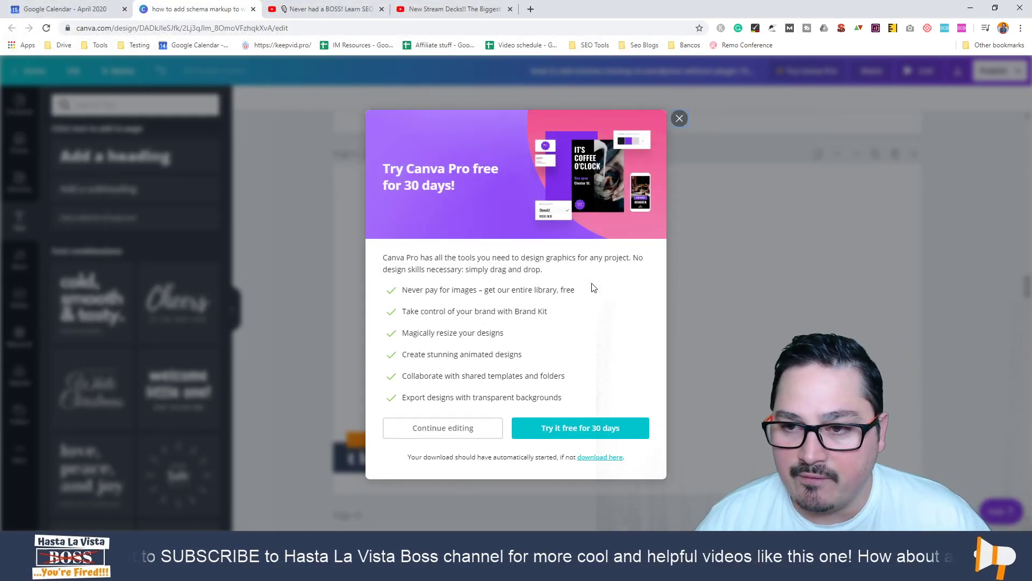
left_click(680, 119)
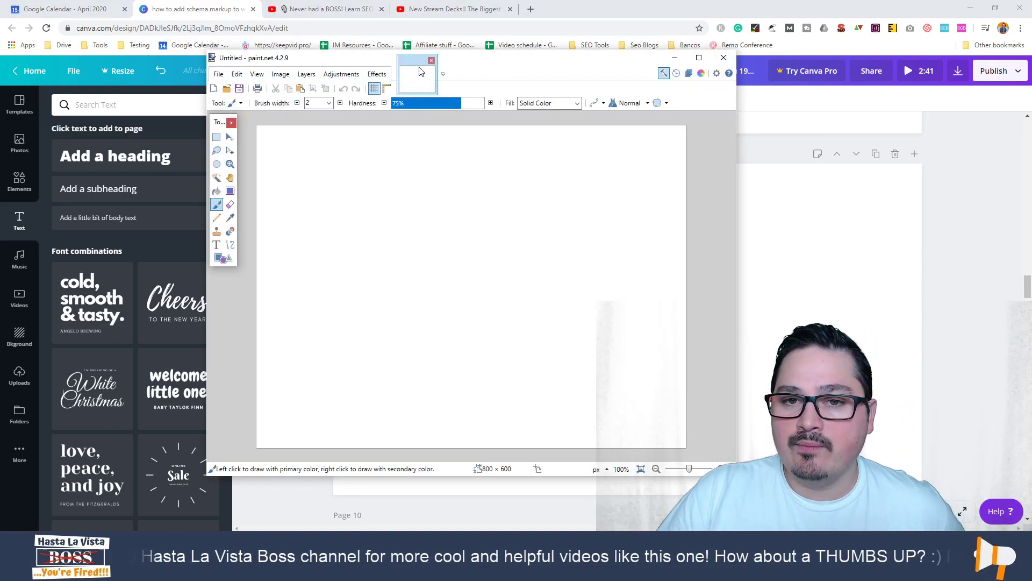
Open the downloaded 1920 × 1080 schema-markup PNG in paint.net
mouse_move(628, 67)
left_mouse_down()
mouse_move(349, 85)
mouse_move(391, 117)
mouse_move(529, 55)
mouse_move(658, 40)
left_mouse_up()
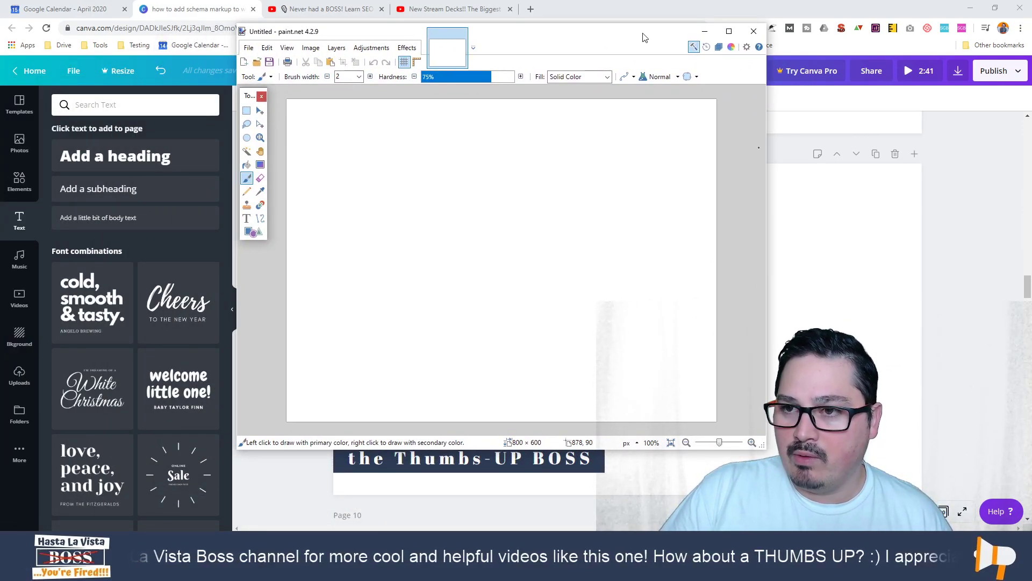
left_click_drag(644, 38, 857, 20)
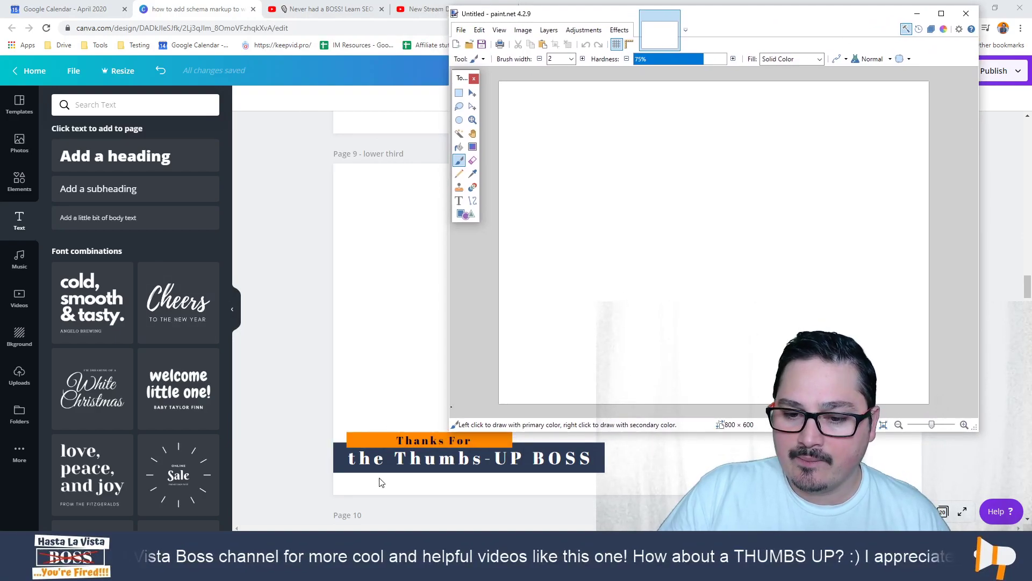
left_click_drag(682, 49, 519, 88)
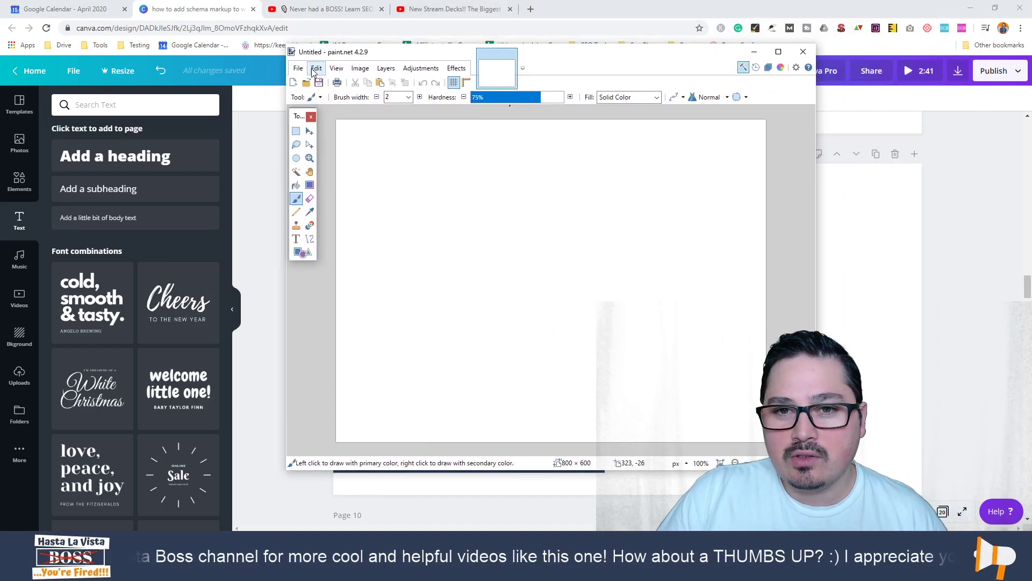
left_click(298, 67)
left_click(306, 96)
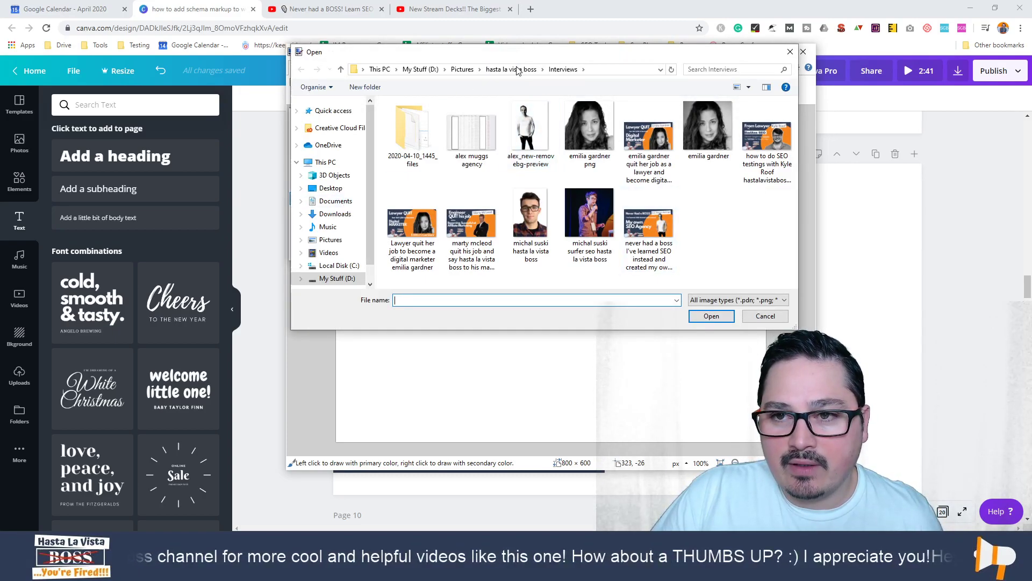
key("Escape")
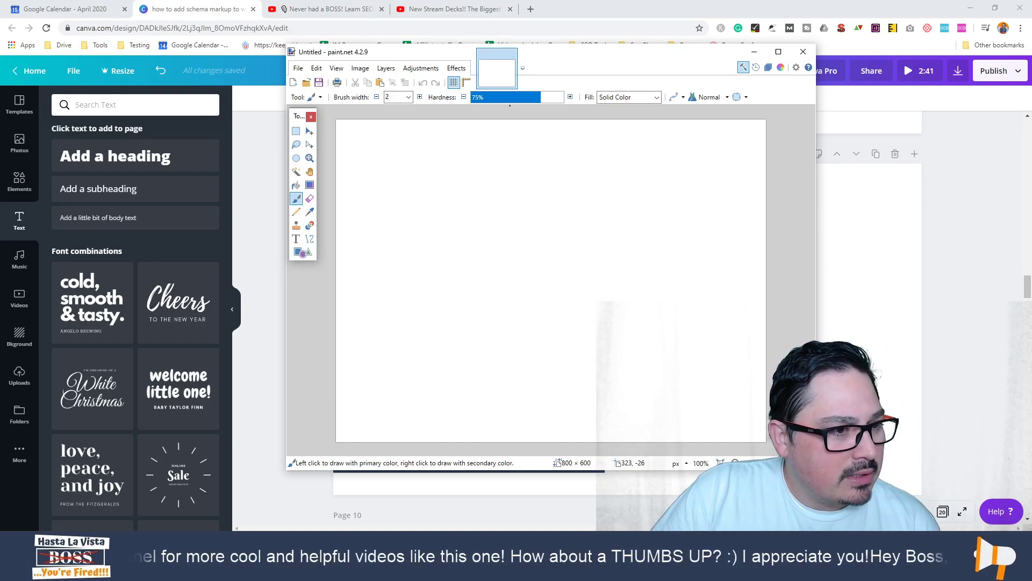
key("ctrl+o")
left_click(533, 311)
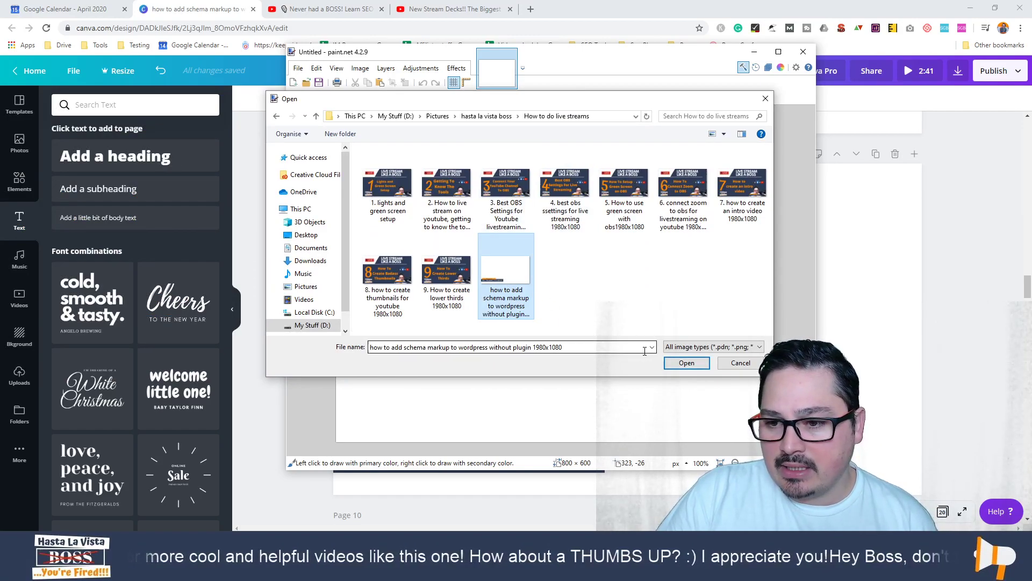
left_click(682, 362)
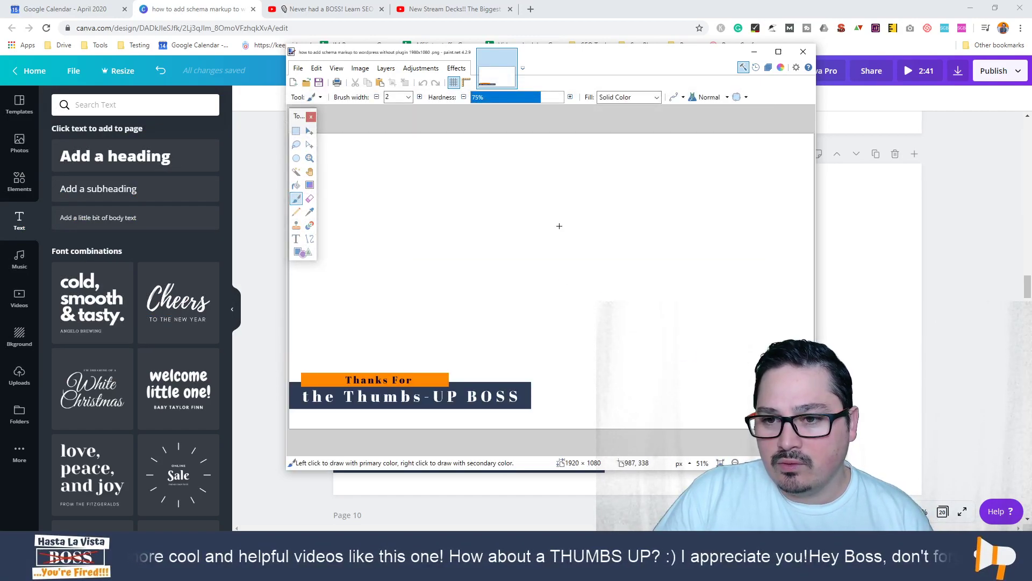
Make the image's plain background transparent with a similar-colour selection
left_click(296, 172)
left_click(421, 202)
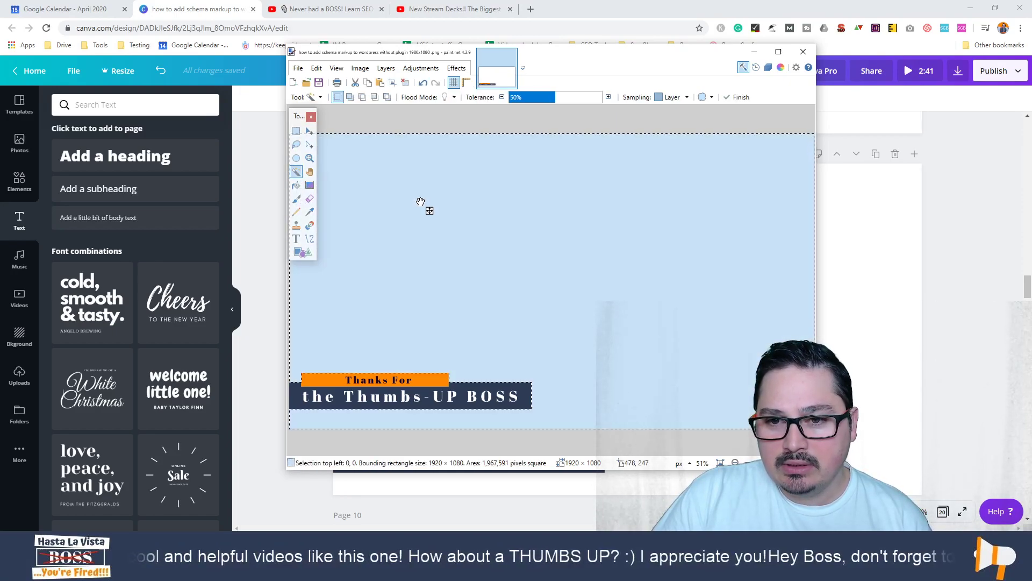
key("Delete")
key("ctrl+d")
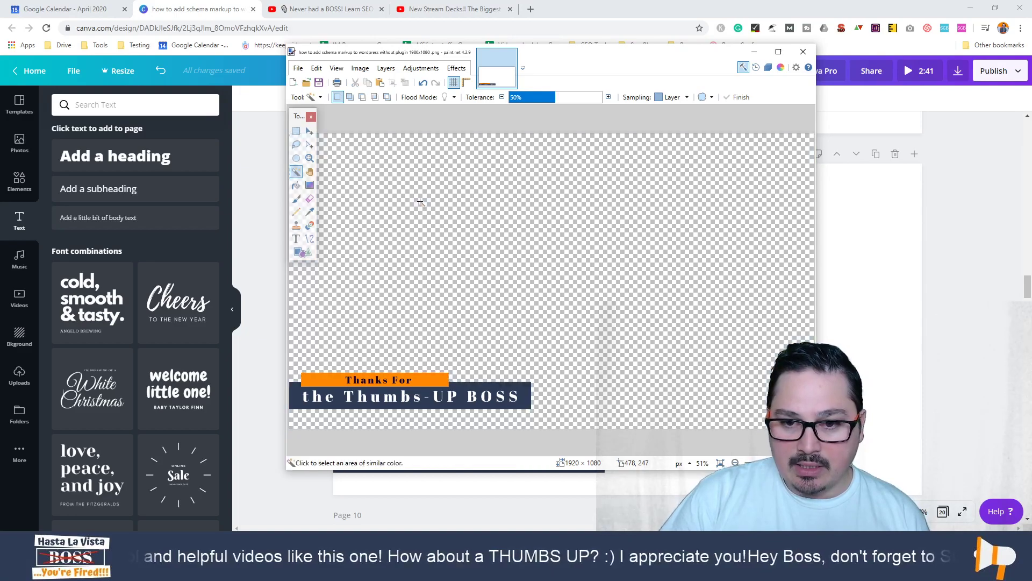
Save the image as a 32-bit PNG, replacing the existing schema-markup file
left_click(297, 70)
left_click(321, 164)
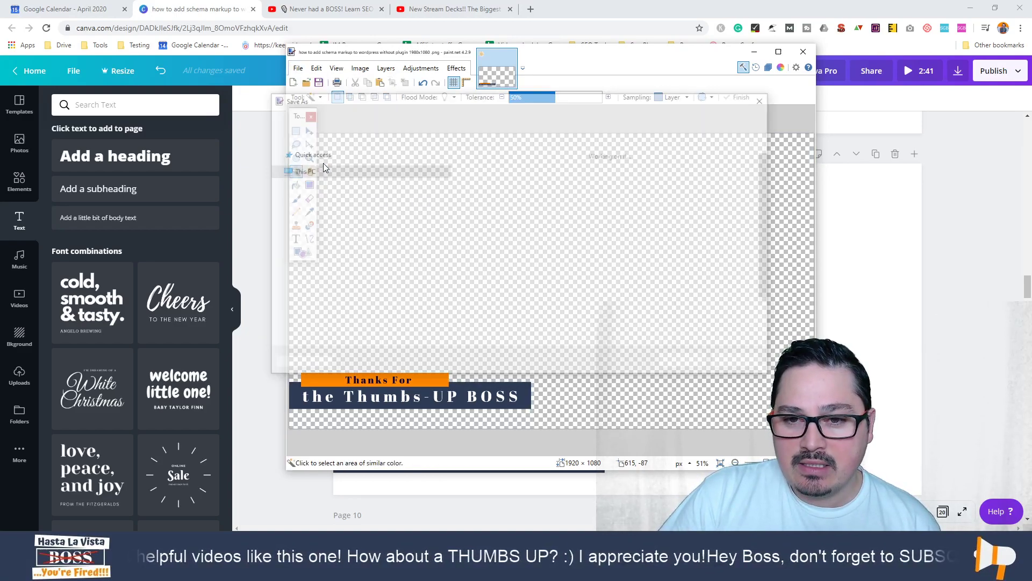
left_click(415, 339)
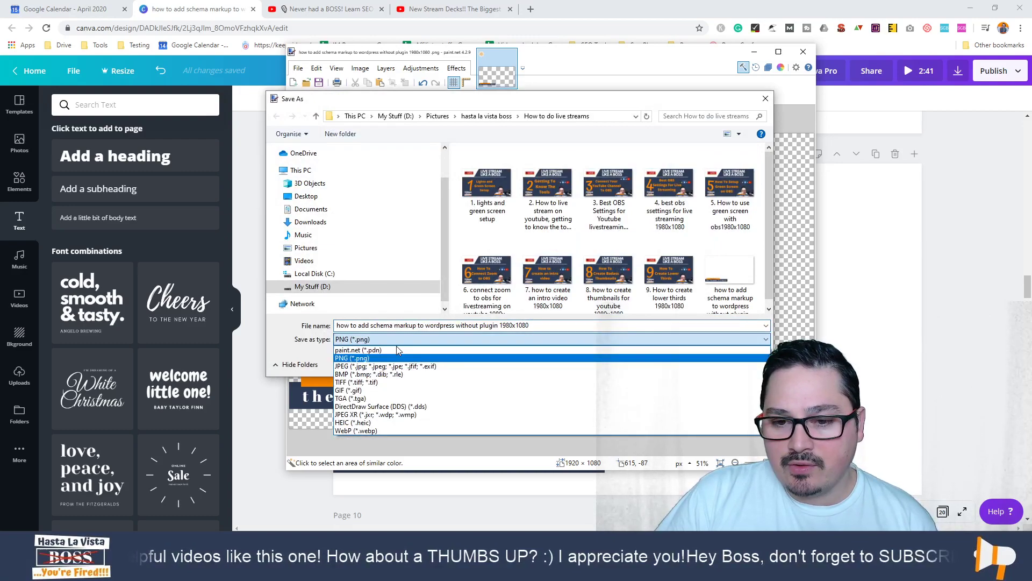
left_click(388, 358)
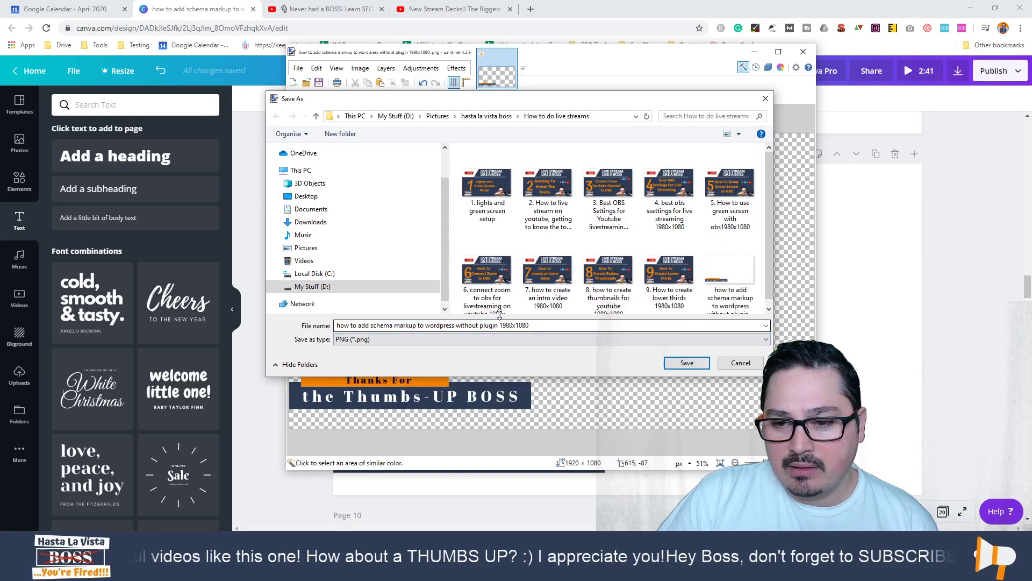
left_click(685, 364)
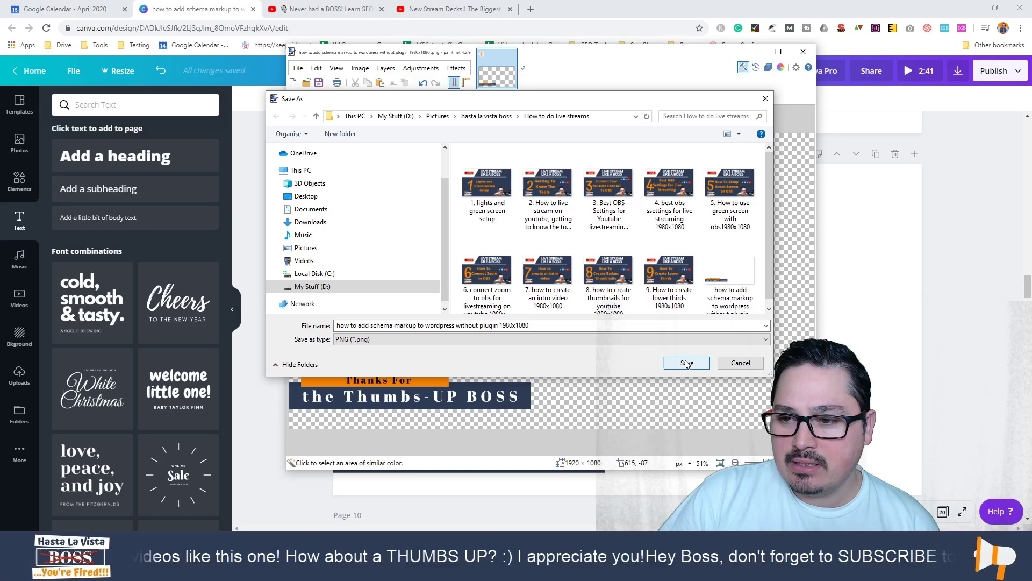
left_click(687, 364)
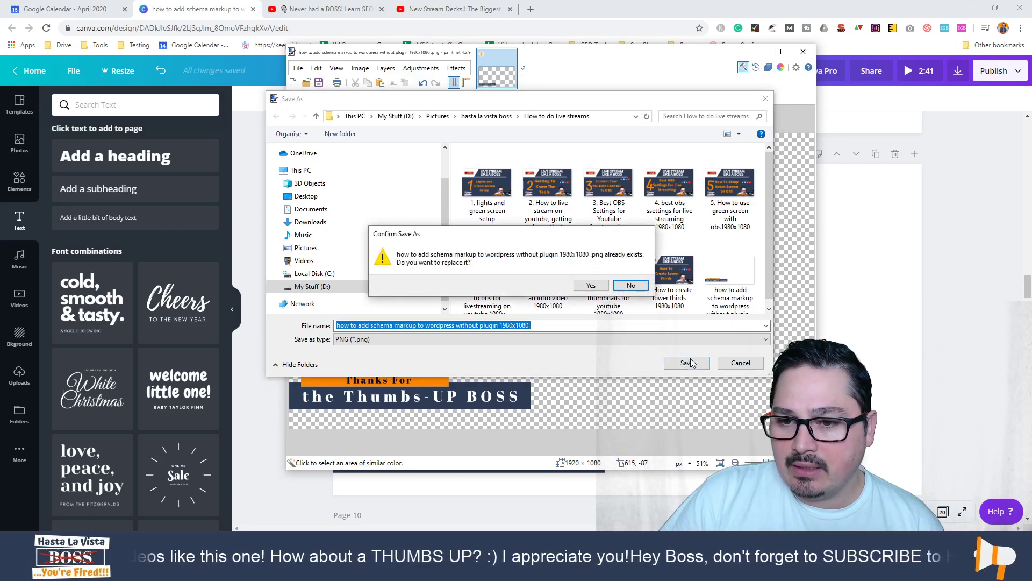
left_click(591, 286)
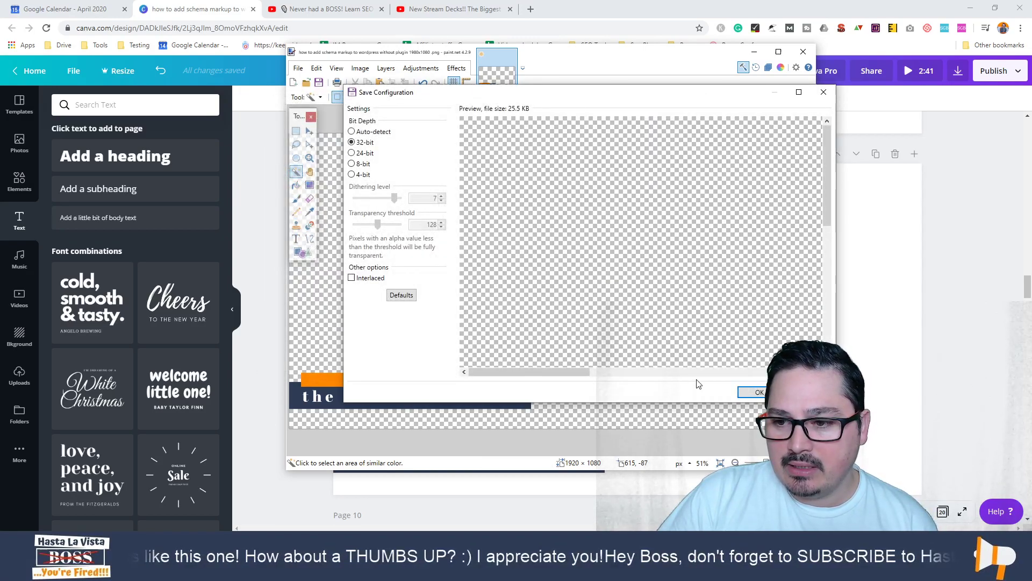
left_click(755, 393)
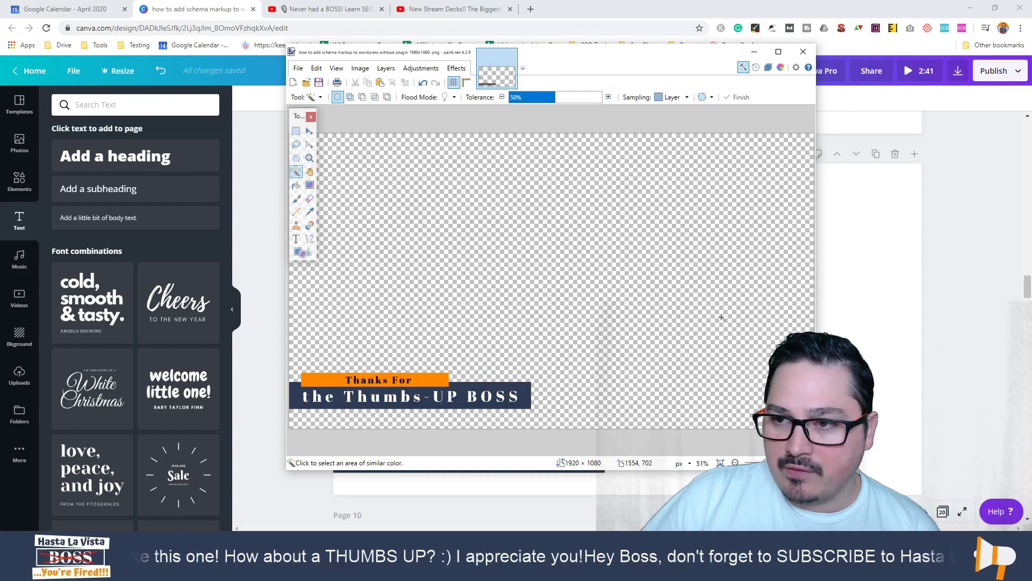
Close paint.net and scroll the Canva design back to Page 9's lower third
left_click(810, 54)
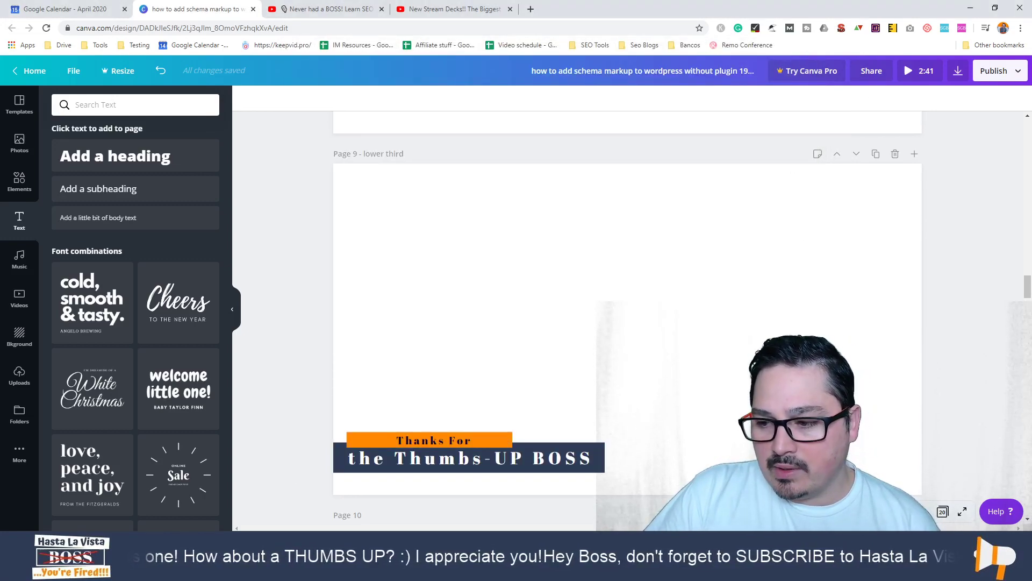
scroll(597, 349, "up", 2)
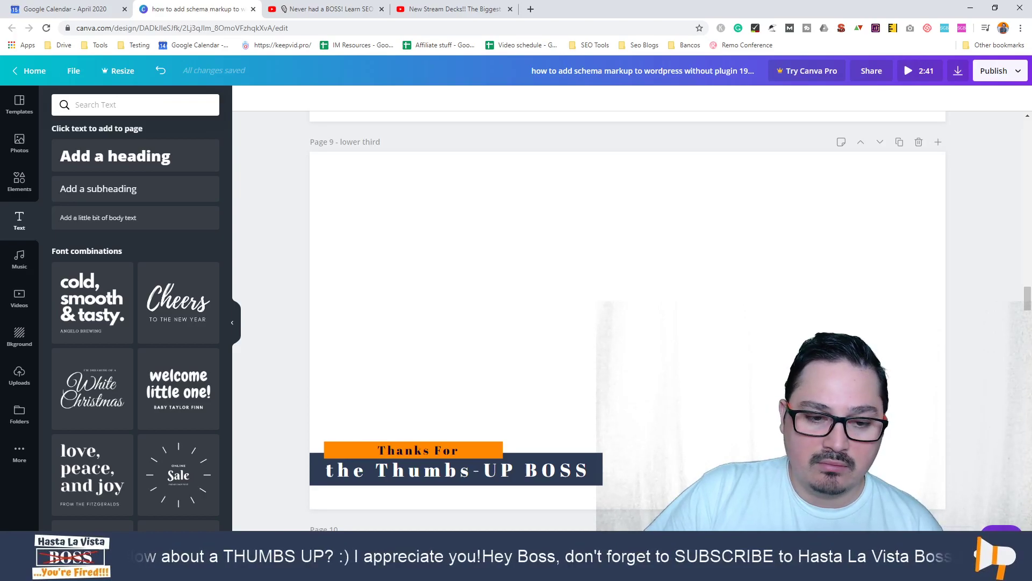
Maximize OBS Studio and select the 2. My CAM + SCREEN scene
key("alt+Tab")
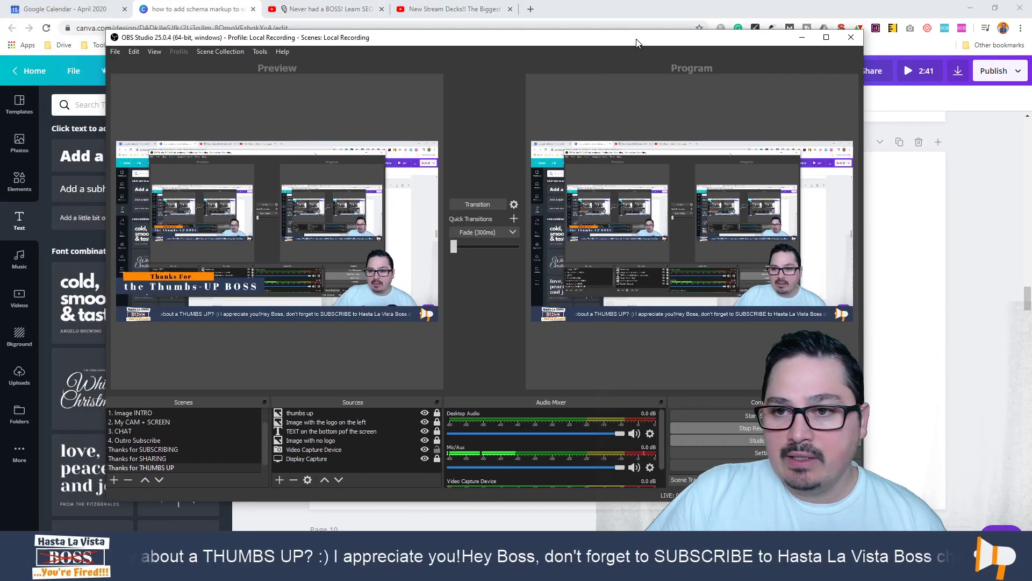
double_click(645, 40)
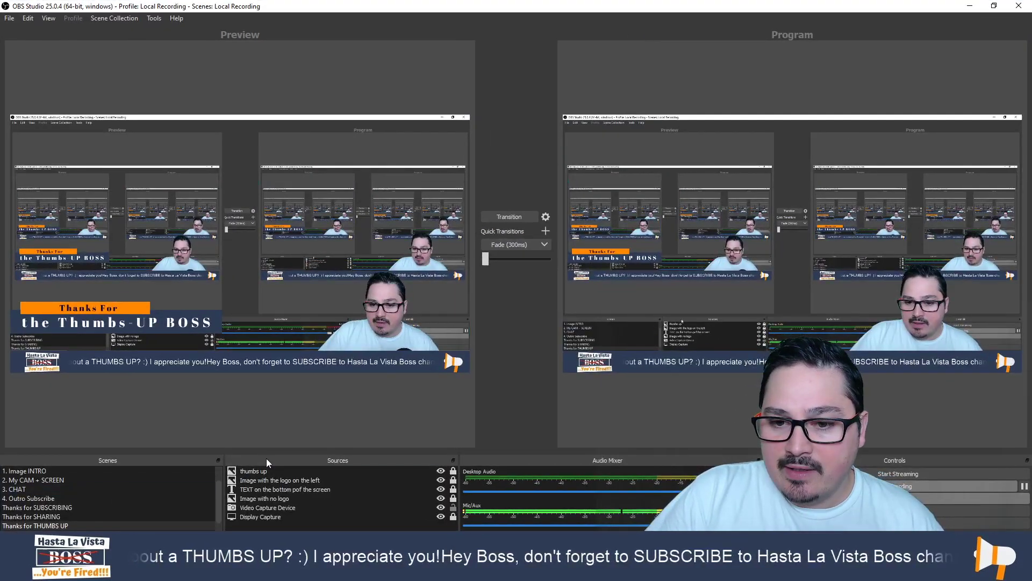
left_click(135, 483)
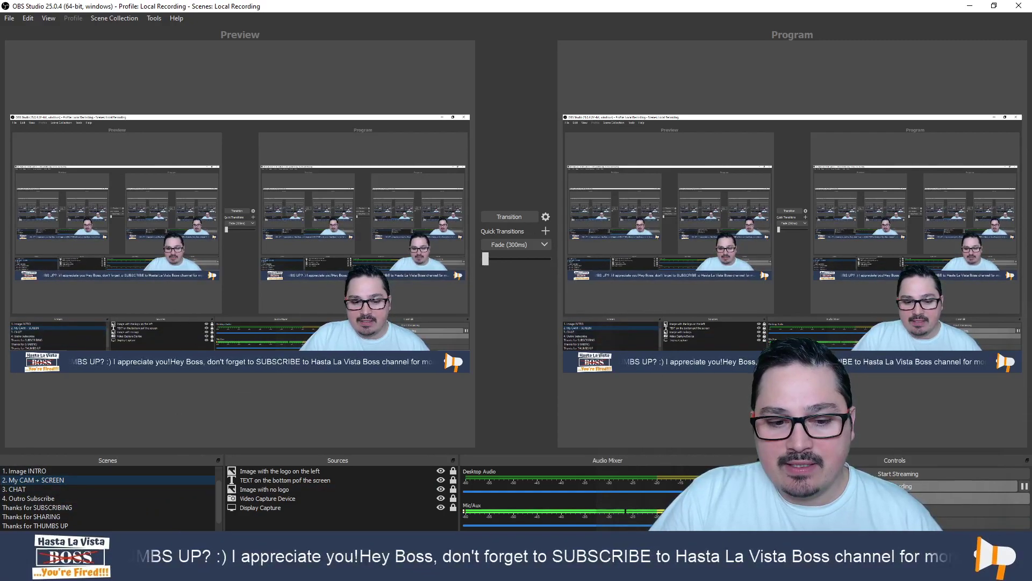
left_click(142, 507)
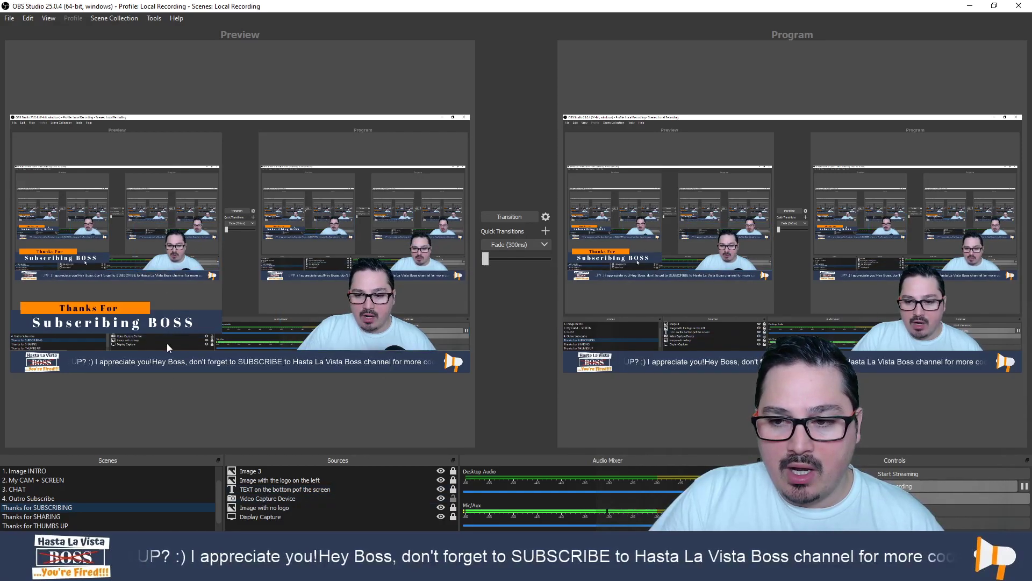
left_click(161, 481)
scroll(161, 486, "up", 1)
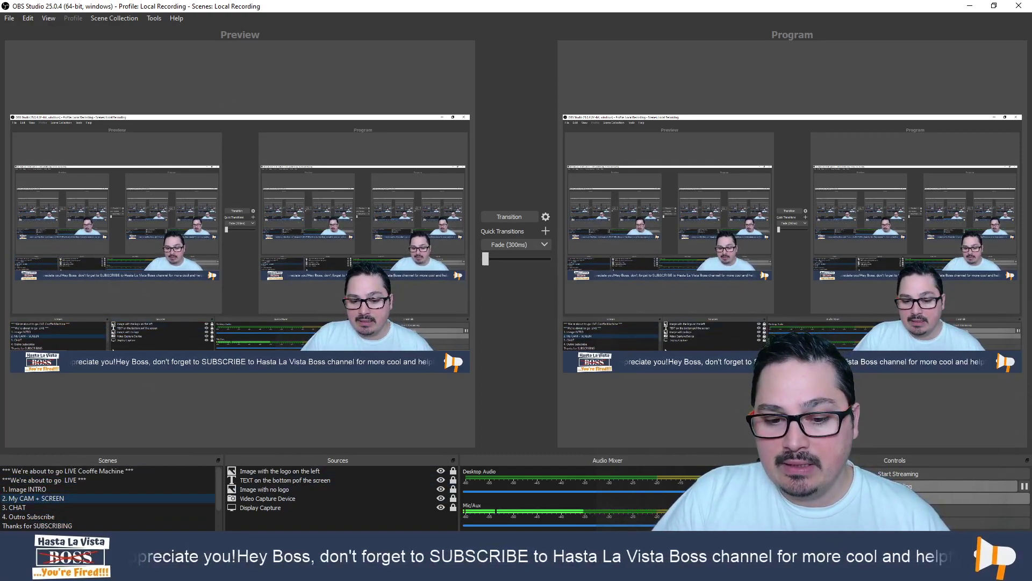
Add an image source named 'subscribe lower third' using the saved Thumbs-UP BOSS PNG
left_click(232, 536)
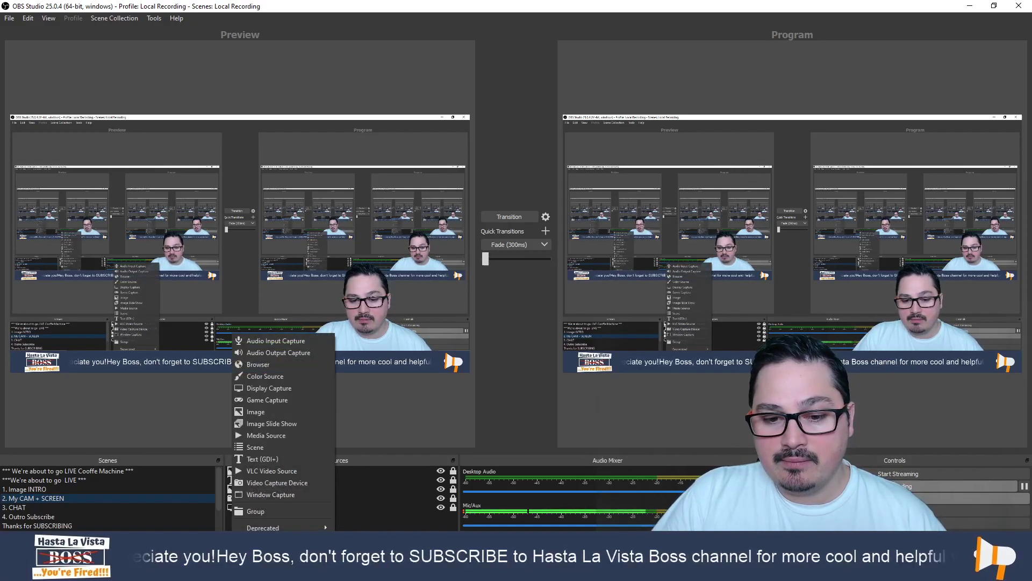
left_click(282, 416)
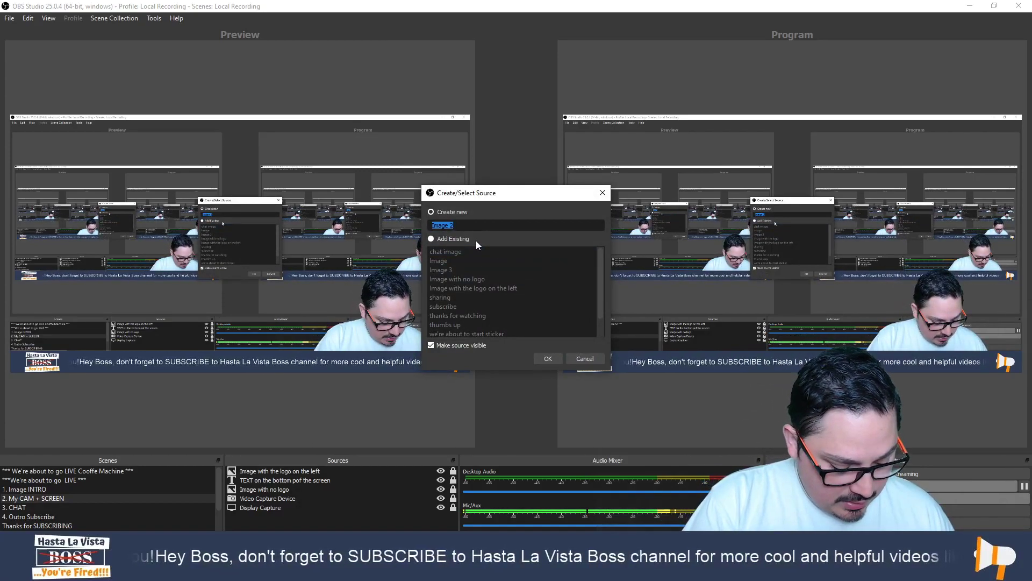
type("subscri")
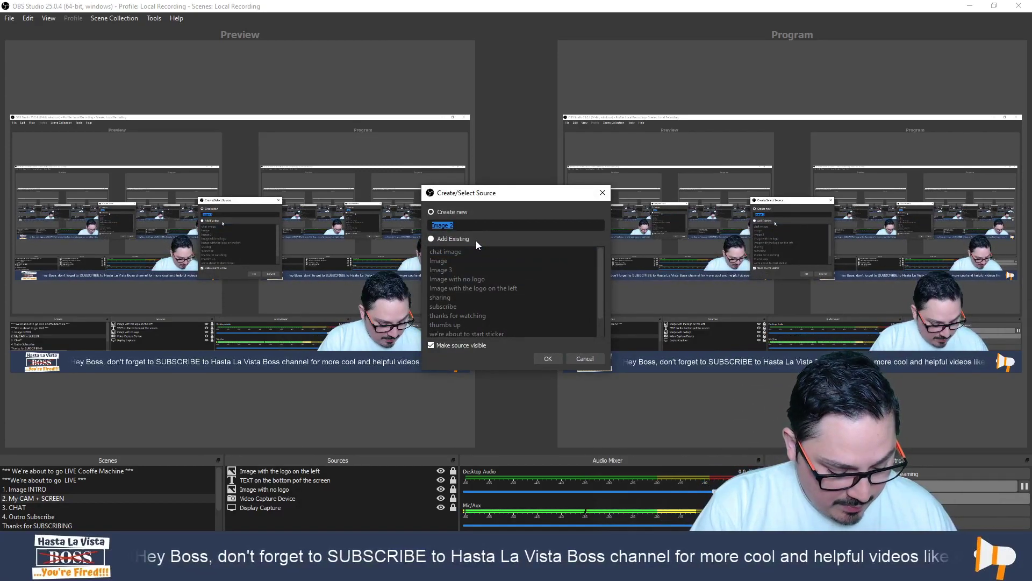
type("be ")
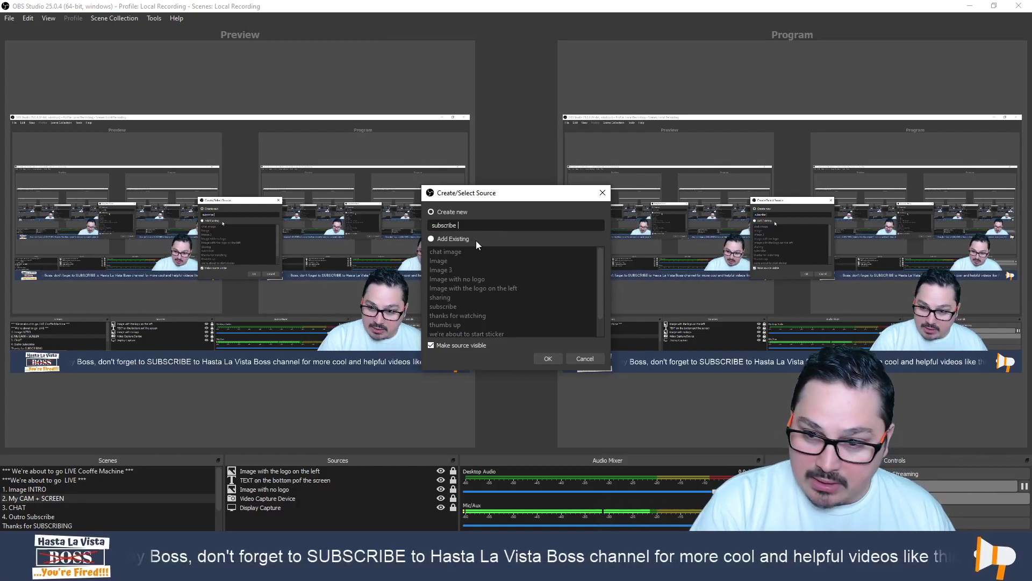
type("lowe")
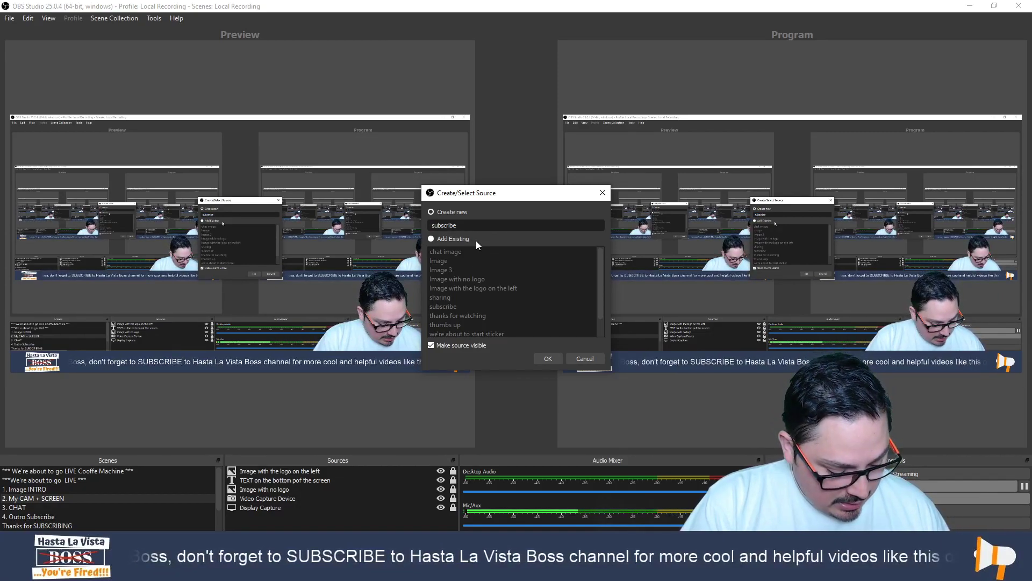
type("r third")
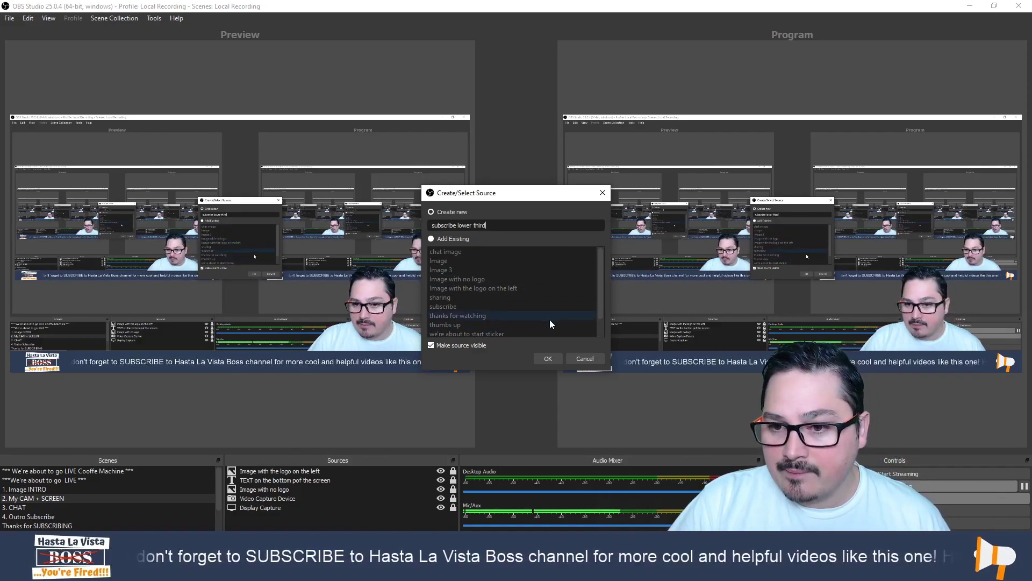
left_click(545, 358)
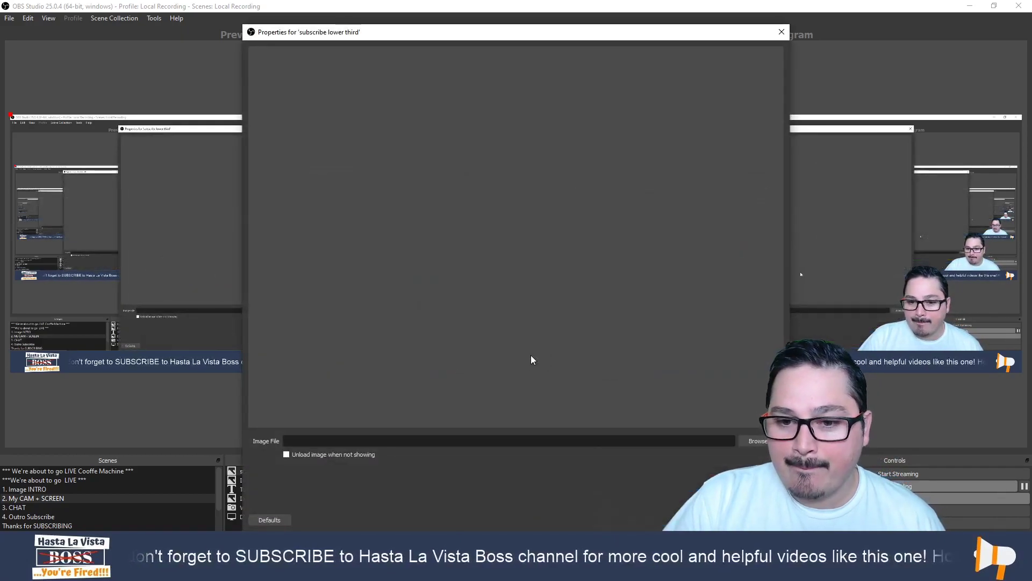
left_click(752, 441)
left_click(440, 247)
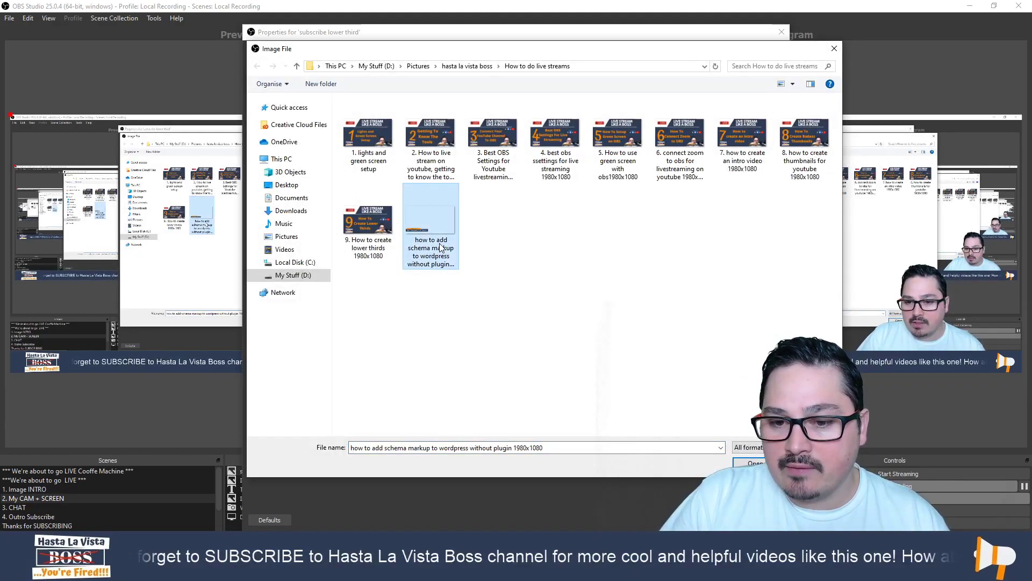
left_click(750, 463)
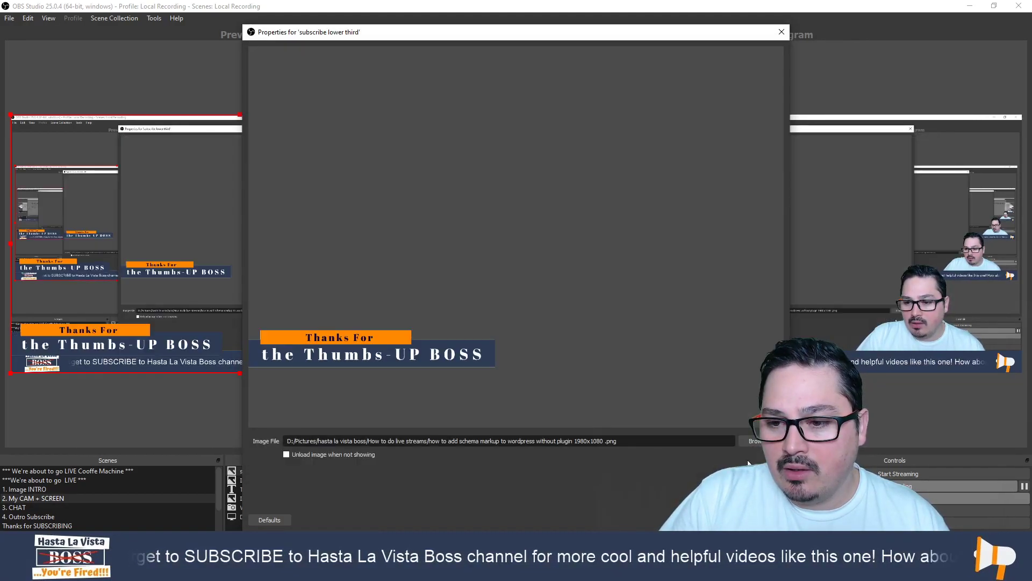
Confirm the image properties, then move the Display Capture up slightly so a striped strip shows along the top
key("Return")
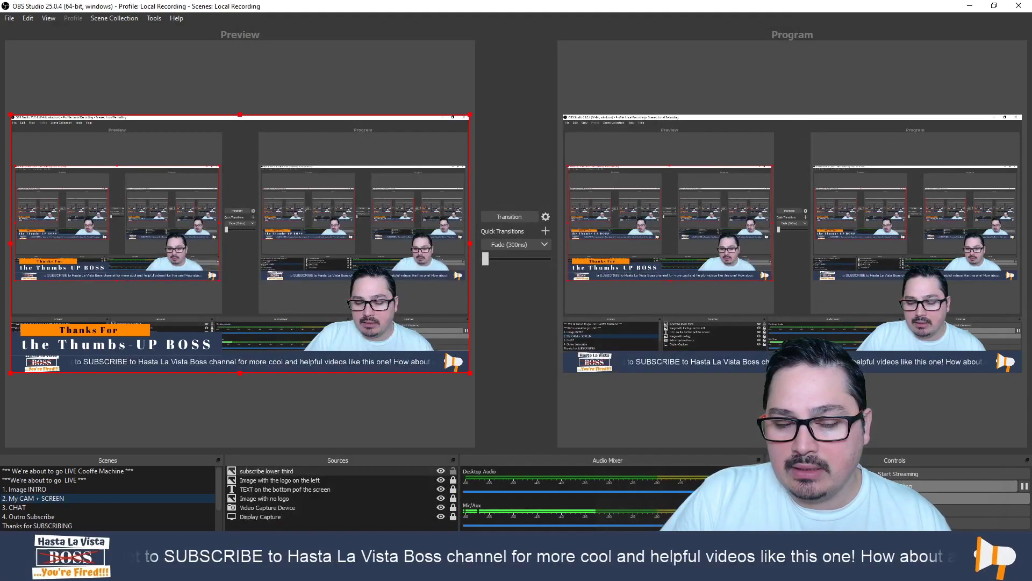
right_click(299, 282)
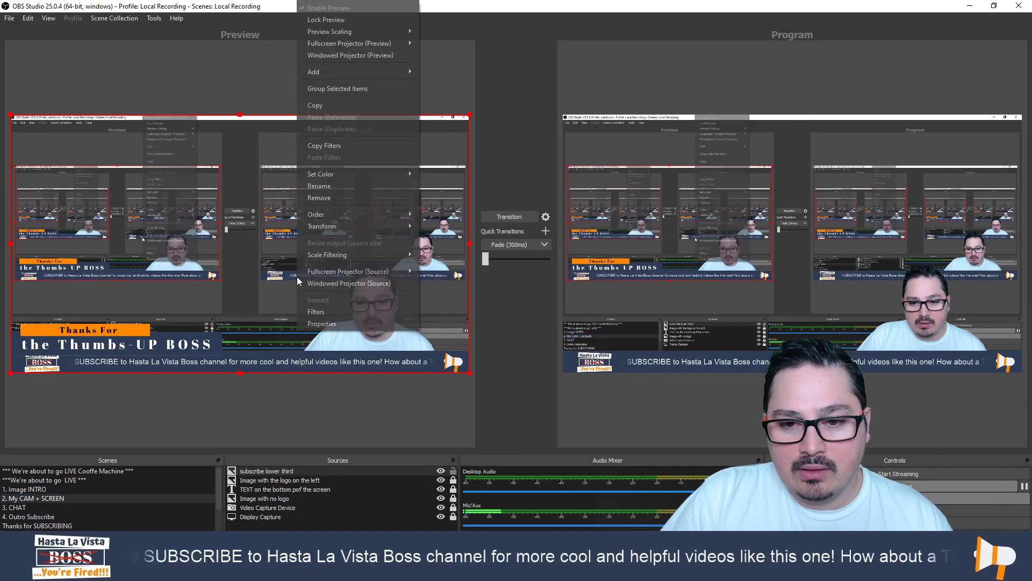
right_click(179, 281)
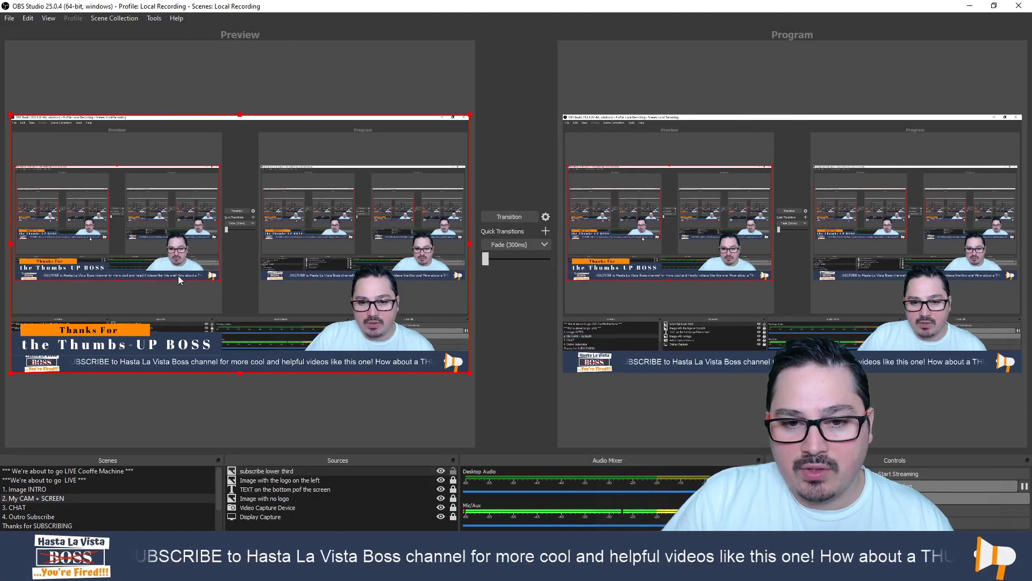
right_click(179, 281)
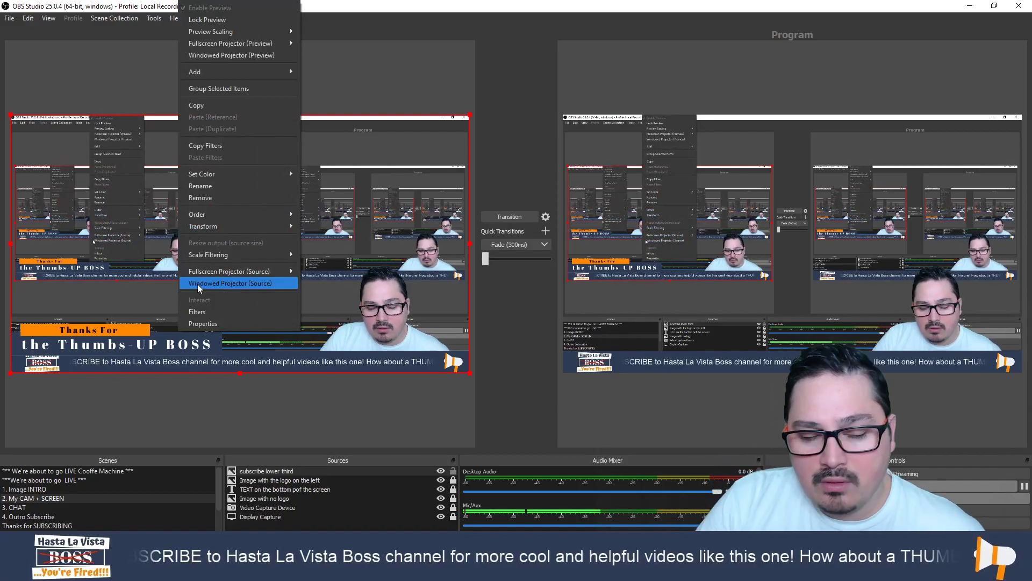
left_click(346, 395)
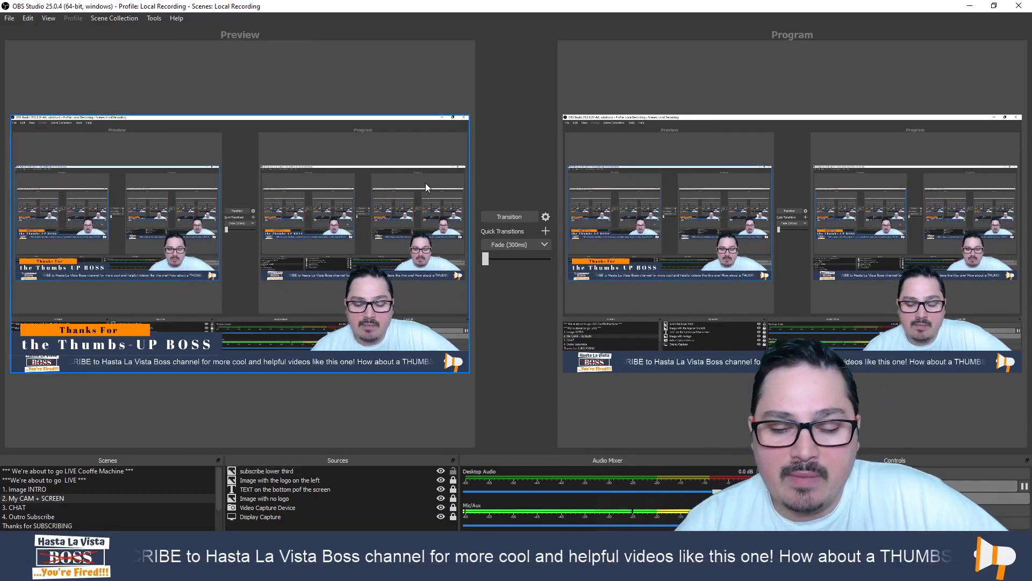
left_click(217, 335)
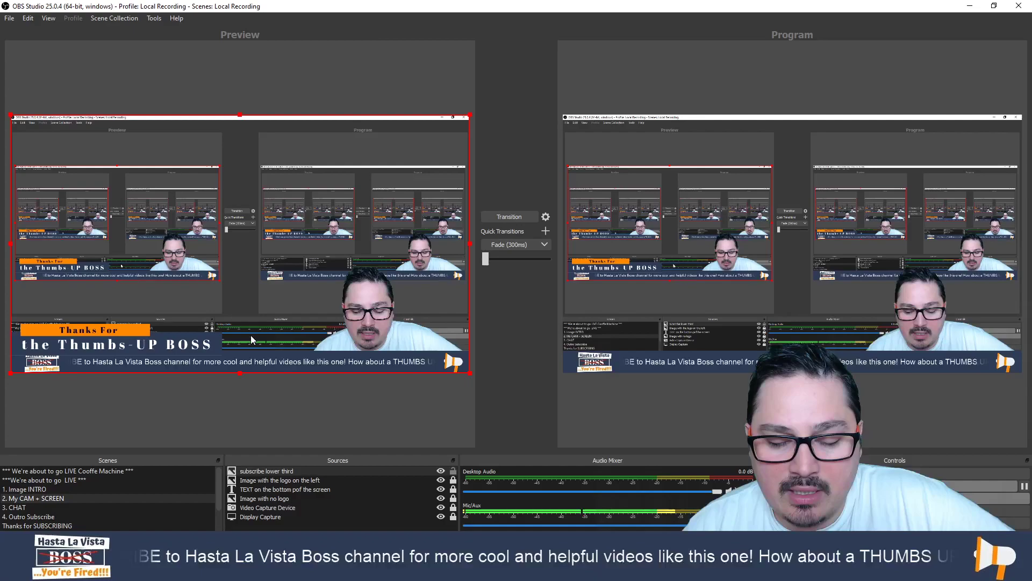
left_click_drag(266, 332, 265, 308)
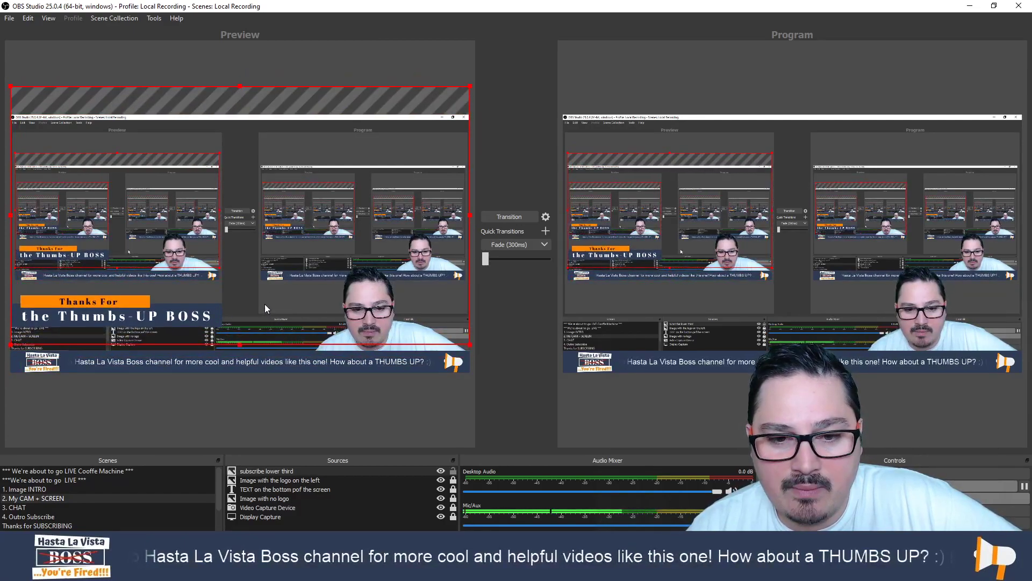
left_click(290, 417)
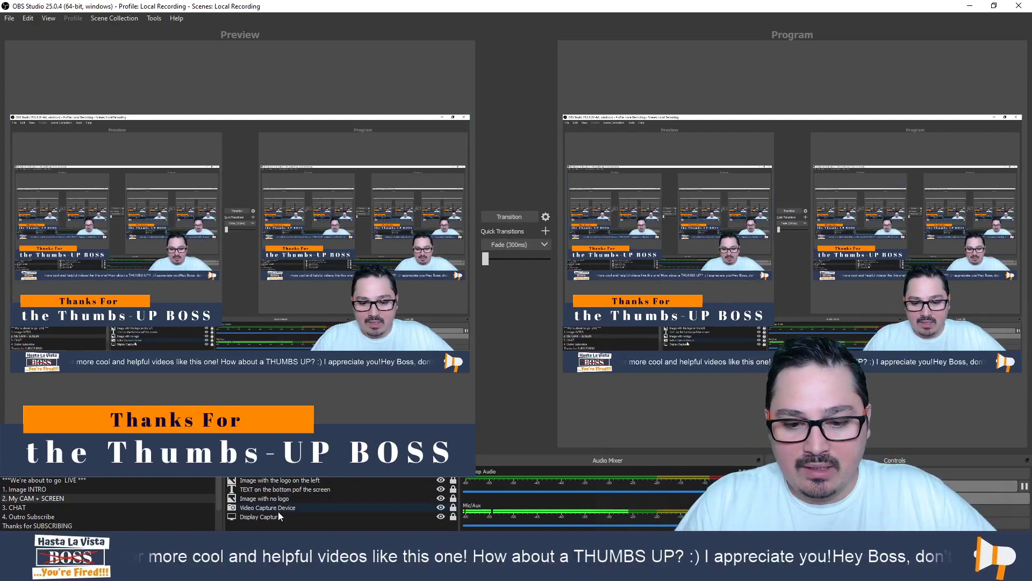
Delete the 'subscribe lower third' source and return to the '2. My CAM + SCREEN' scene
left_click(300, 473)
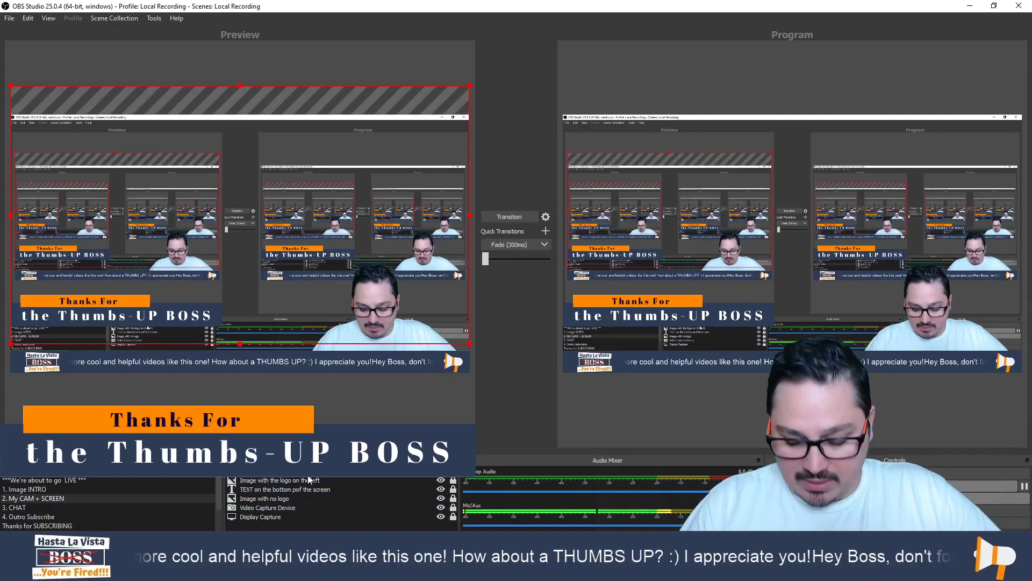
key("Delete")
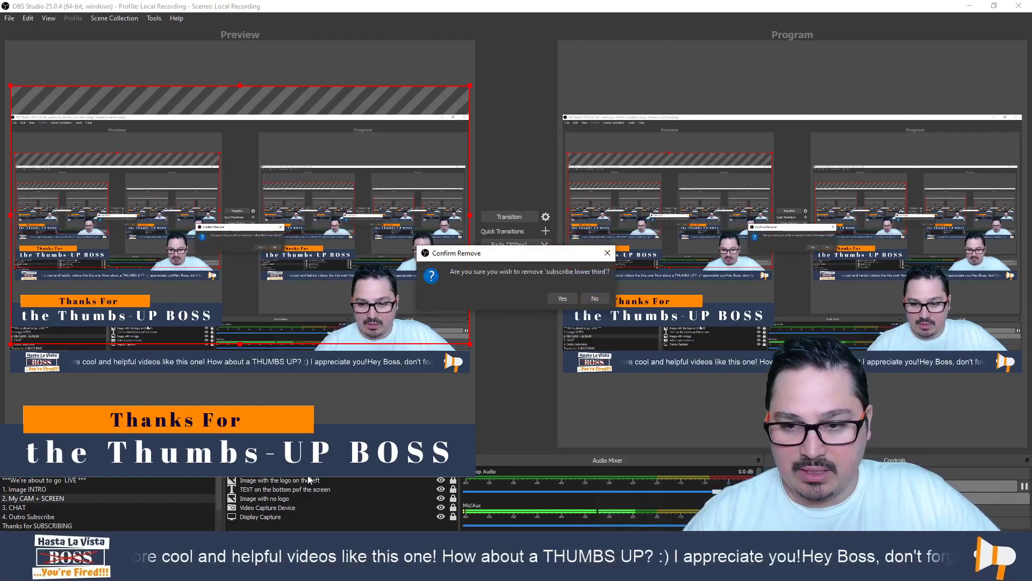
left_click(559, 297)
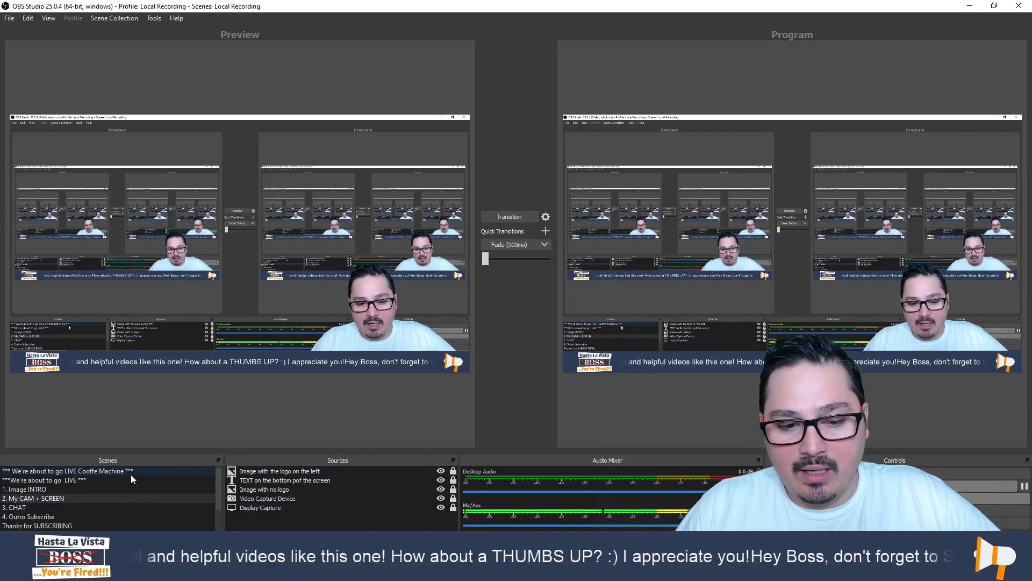
left_click(131, 473)
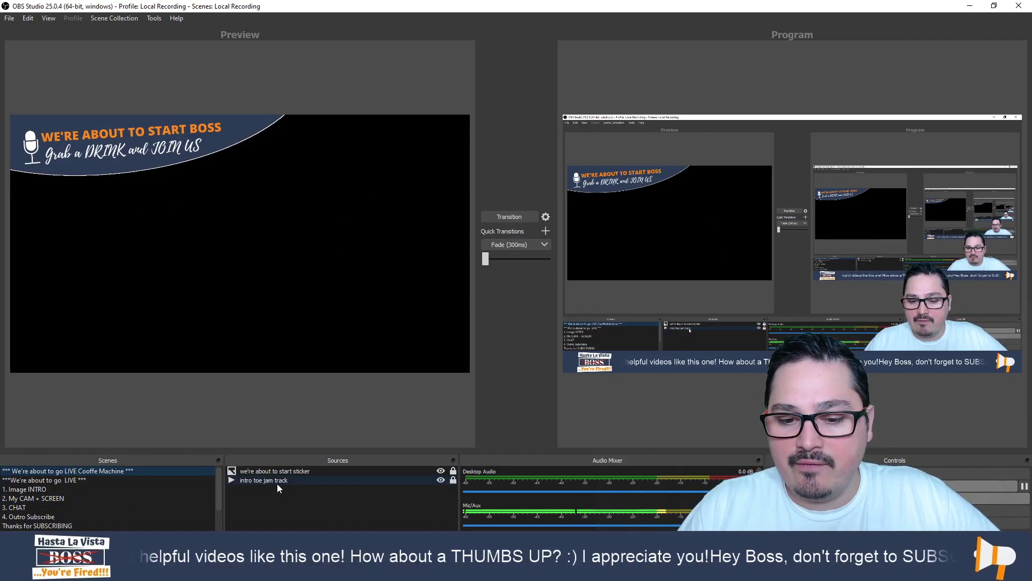
key("Down")
key("Down")
key("Down")
key("Down")
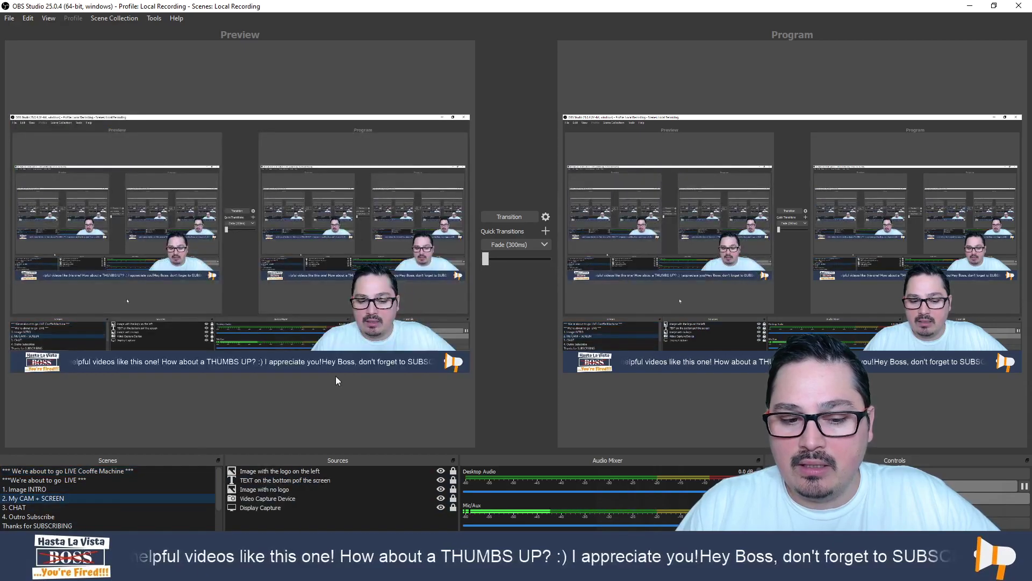
Minimize OBS and scroll the Canva design back to Page 2, 'Welcome To Hasta La Vista Boss'
left_click(969, 6)
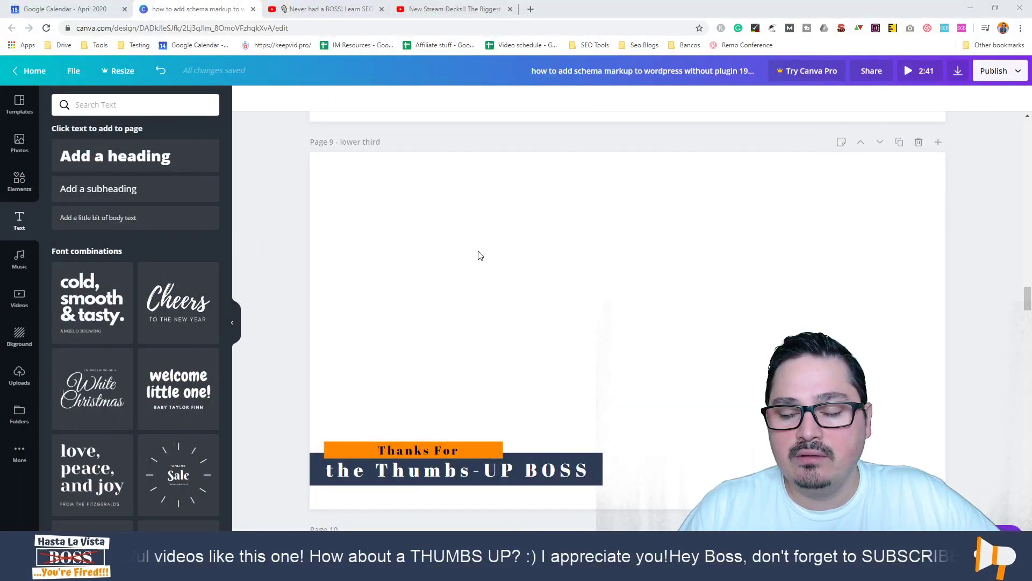
scroll(480, 255, "up", 20)
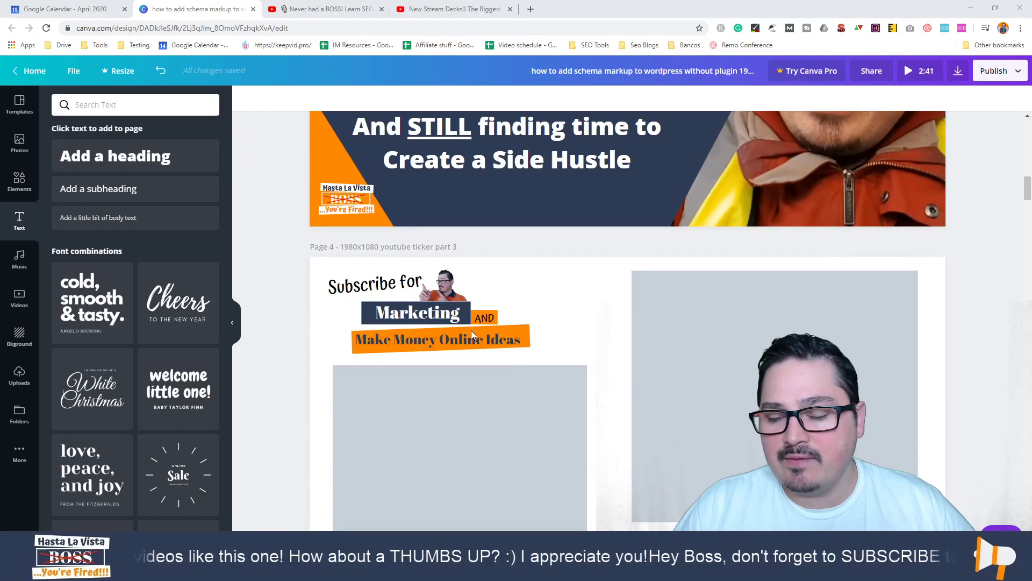
scroll(471, 330, "up", 20)
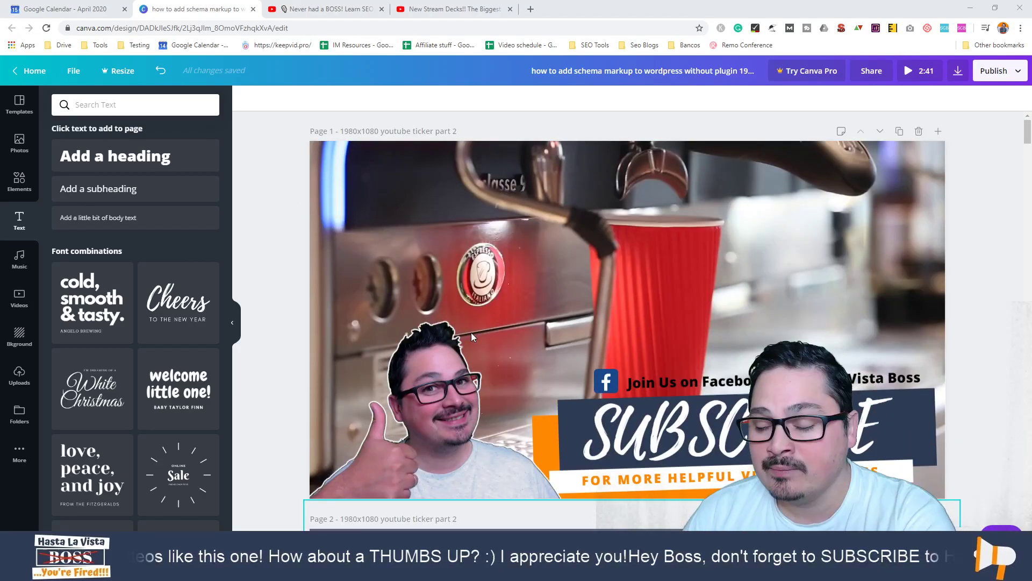
scroll(473, 333, "down", 20)
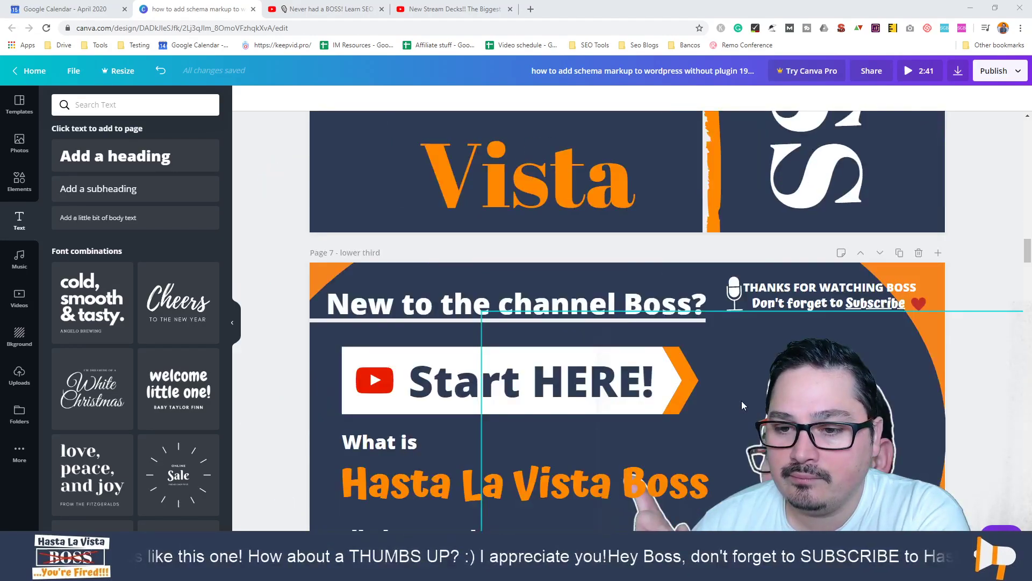
scroll(742, 403, "down", 20)
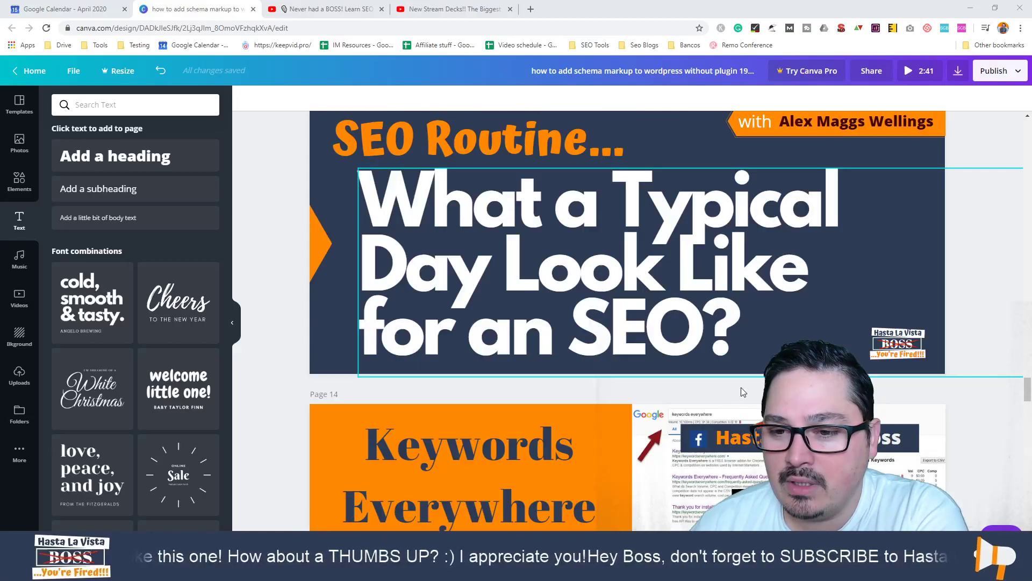
scroll(741, 391, "down", 20)
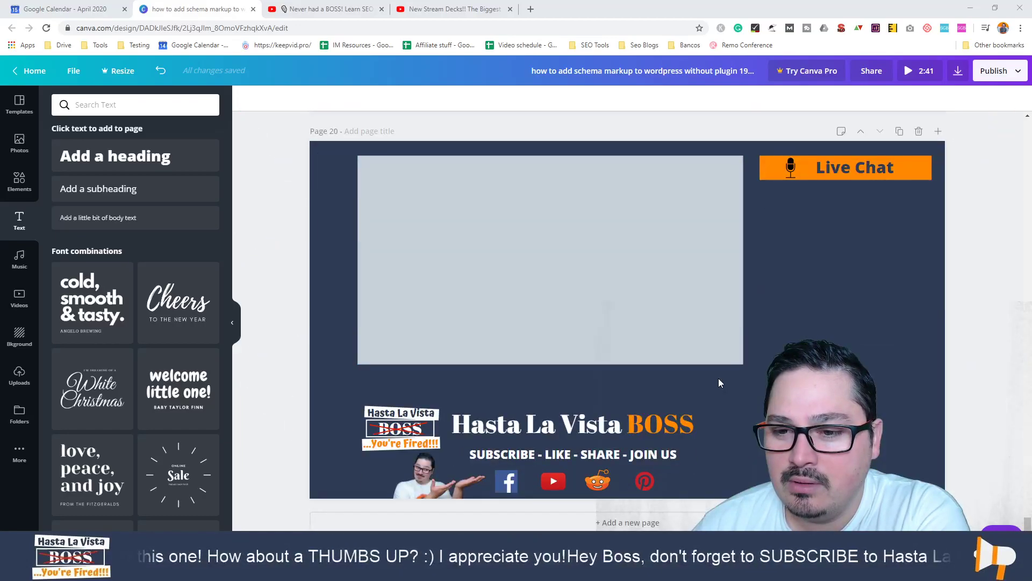
scroll(716, 396, "up", 5)
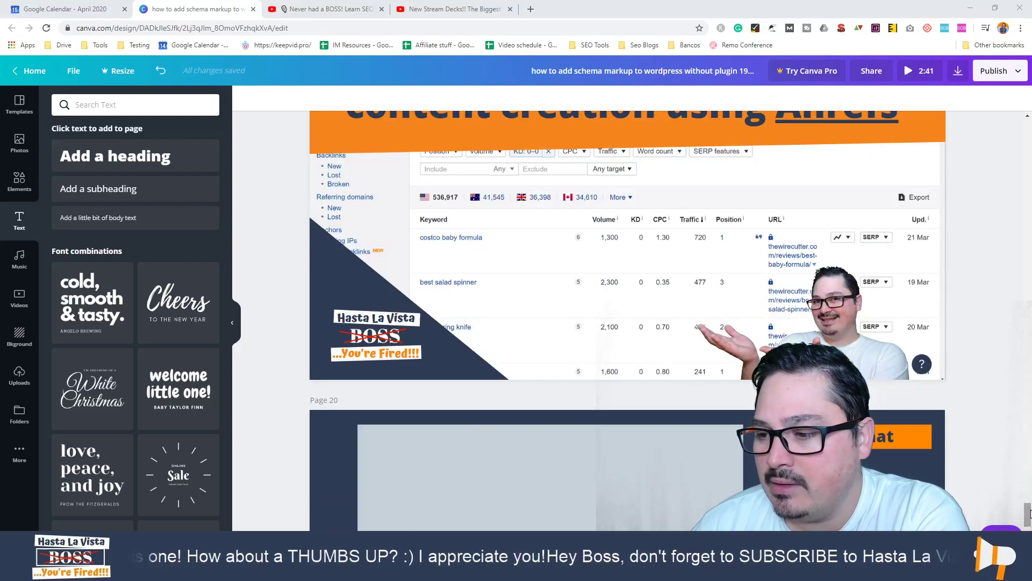
left_click_drag(1029, 513, 1028, 161)
Delete the welcome title, hammock image and grey rectangle from page 2
left_click(563, 325)
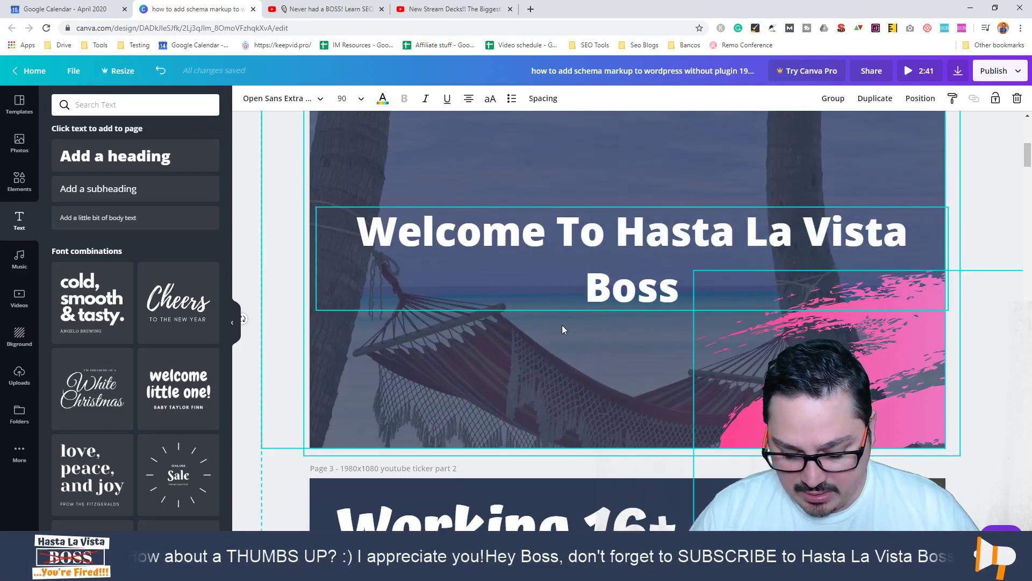
key("Delete")
left_click(678, 296)
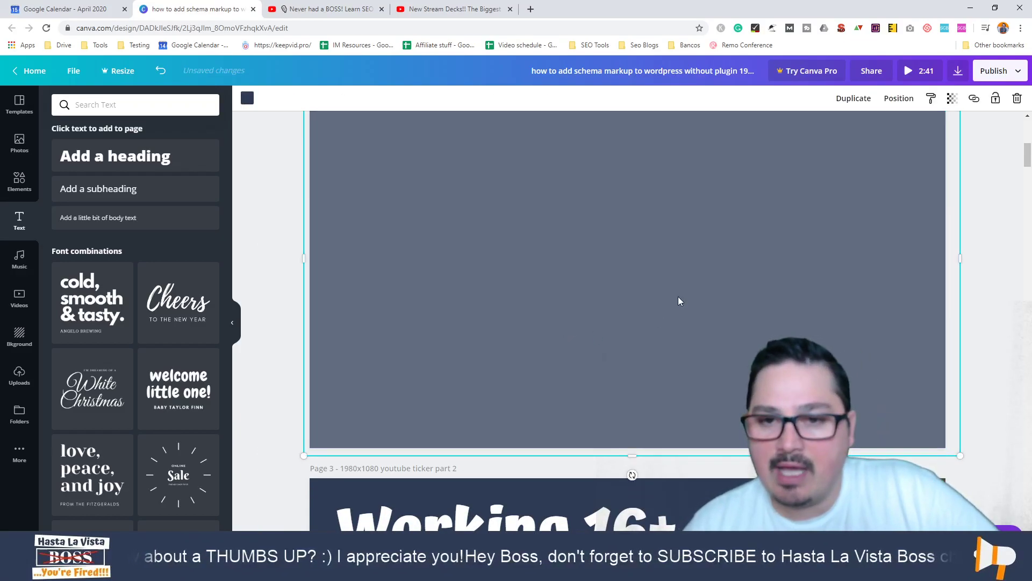
key("Delete")
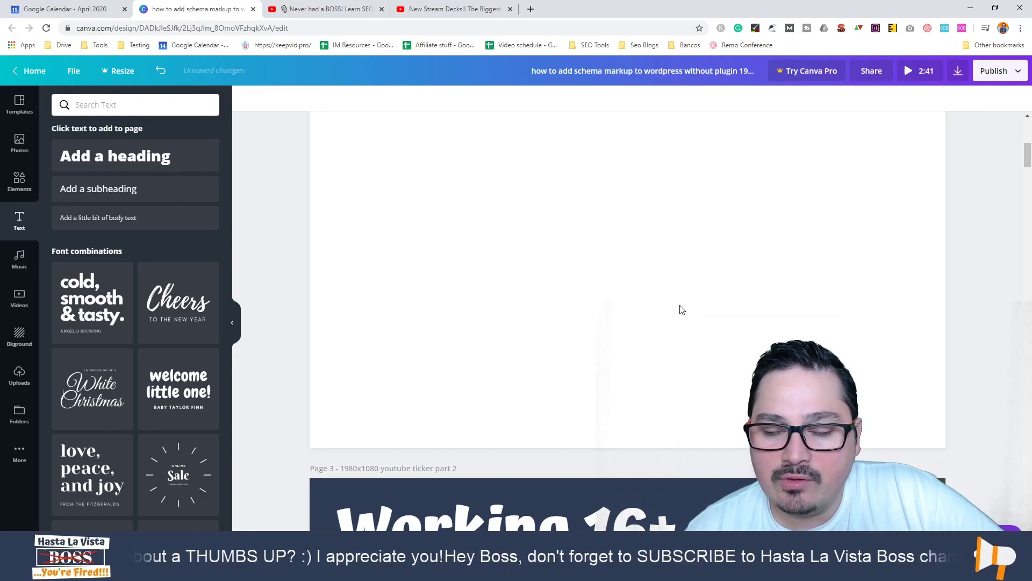
scroll(752, 289, "up", 1)
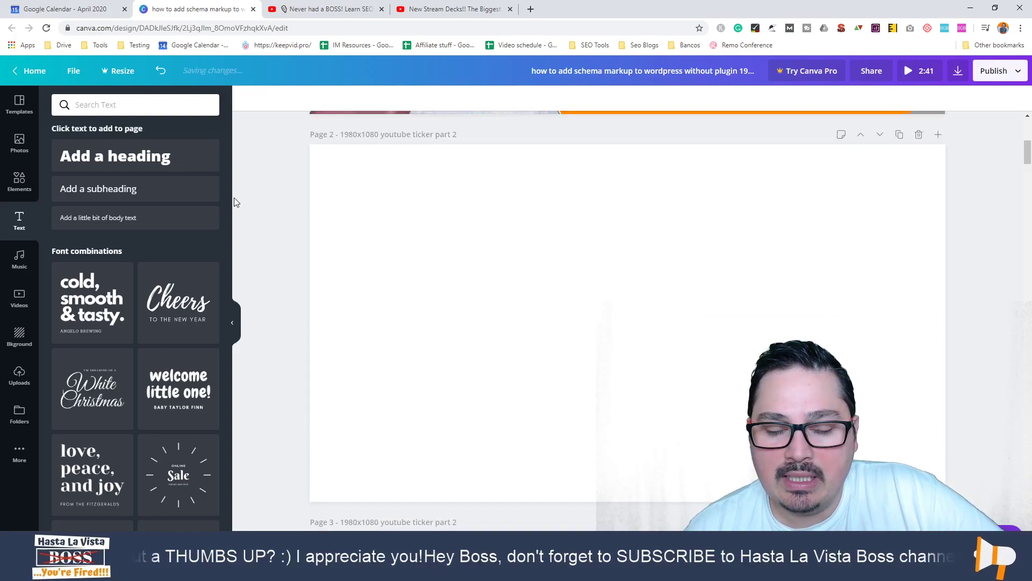
Add a circle from Elements and size it to fill the top-left corner as a quarter-circle
left_click(20, 181)
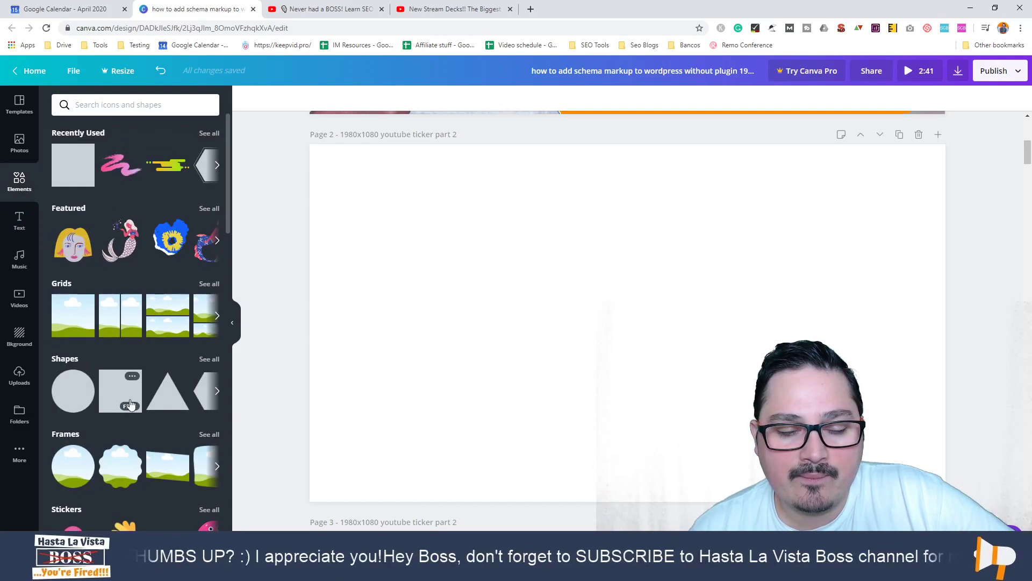
left_click(69, 396)
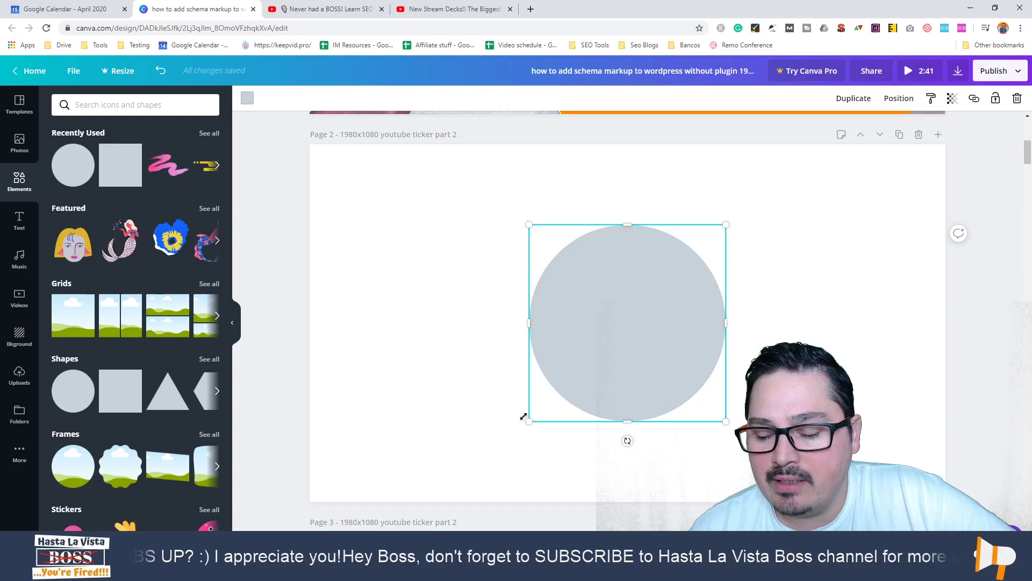
left_click_drag(524, 417, 350, 578)
left_click_drag(476, 376, 406, 233)
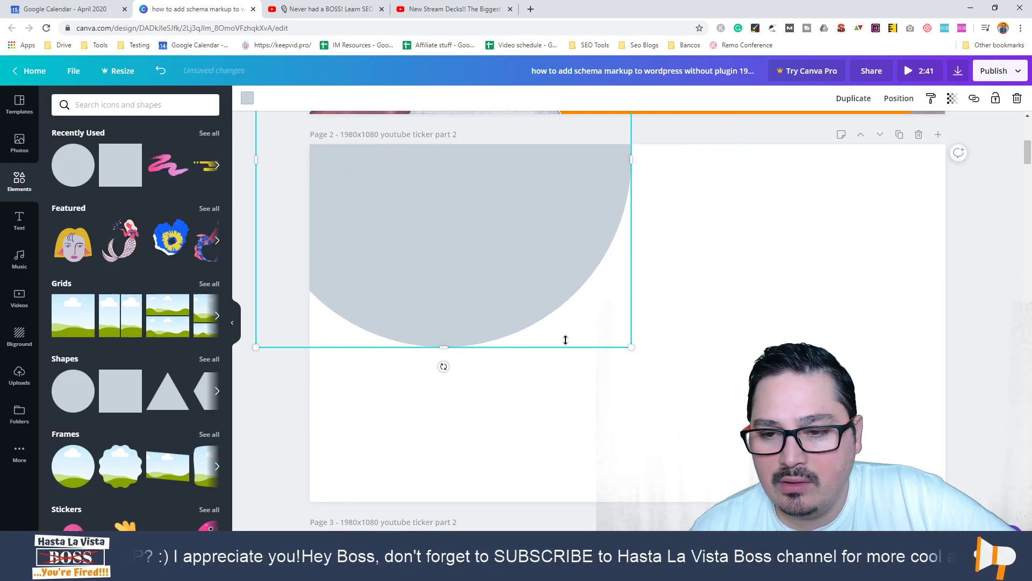
left_click(387, 3)
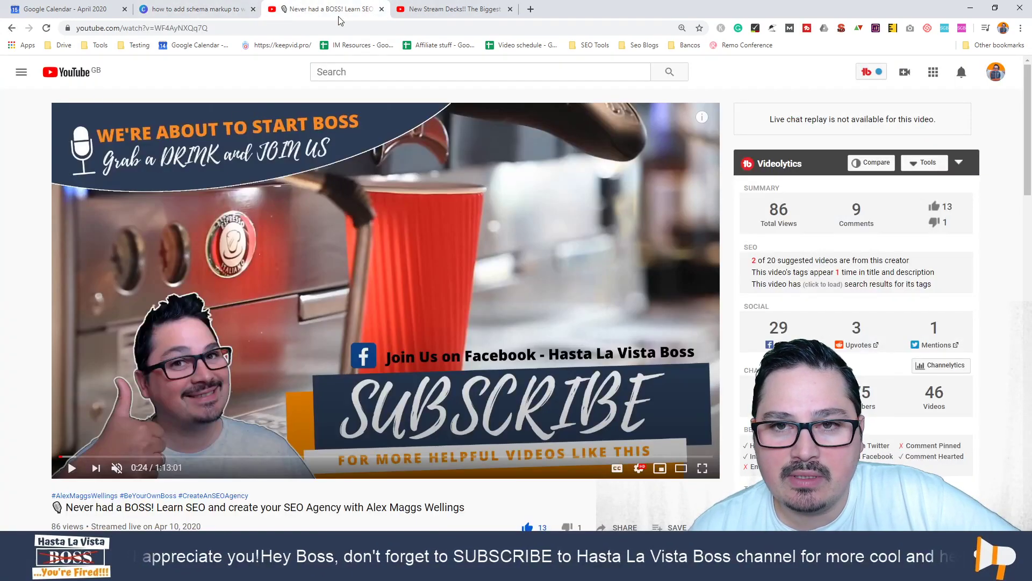
left_click(204, 9)
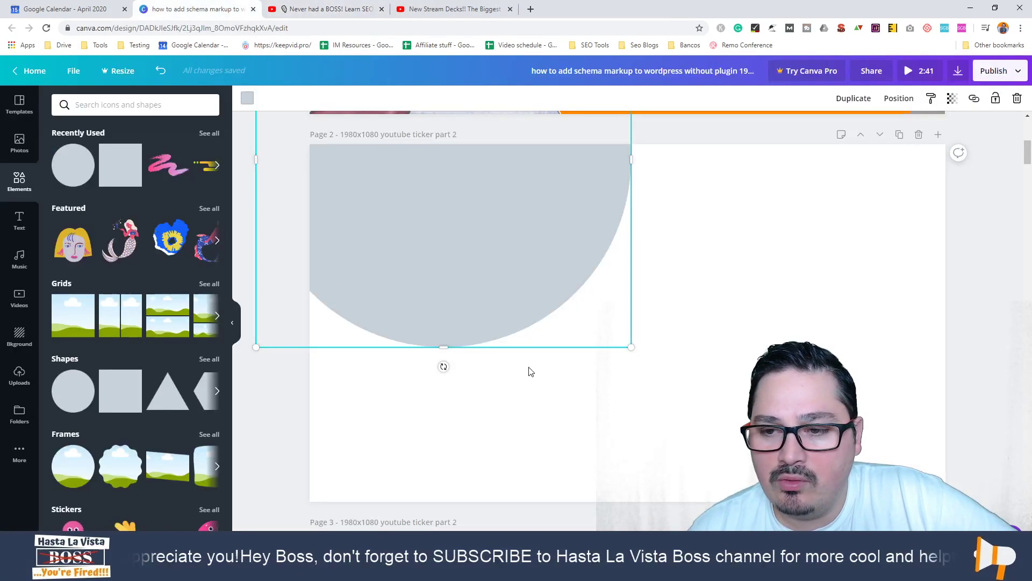
scroll(484, 431, "up", 2)
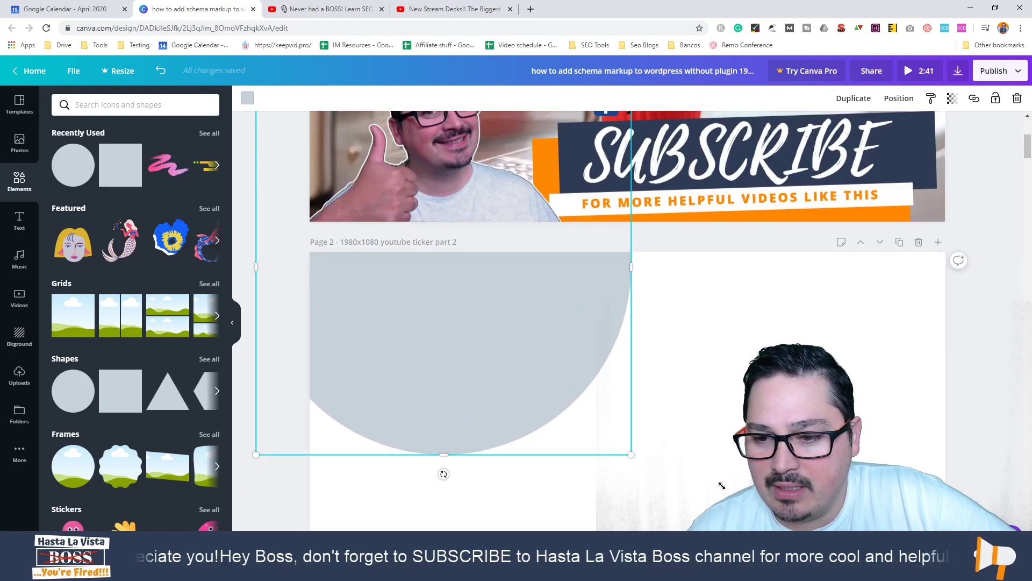
left_click_drag(722, 485, 764, 559)
left_click_drag(562, 411, 404, 356)
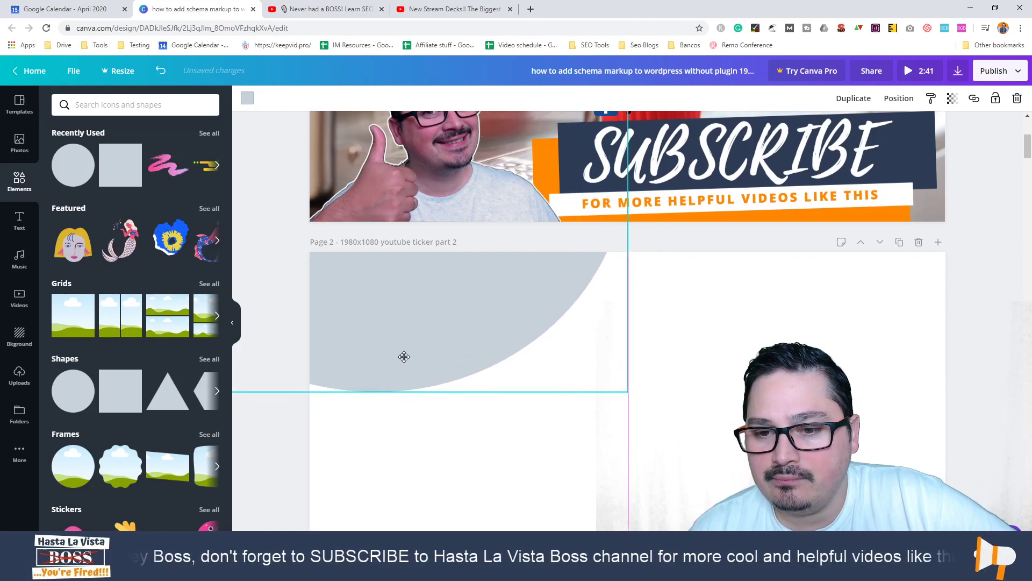
left_click(671, 355)
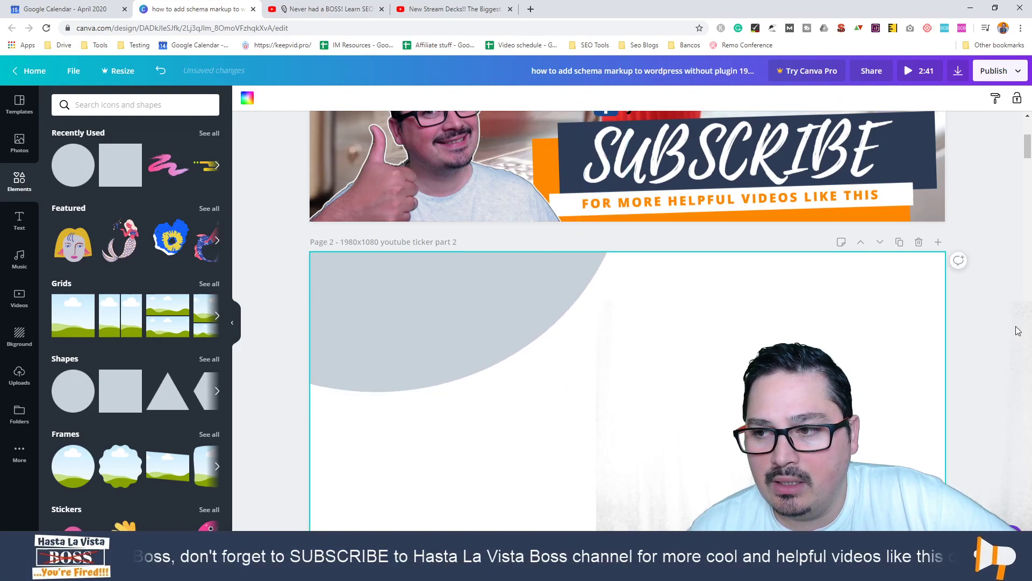
left_click(978, 364)
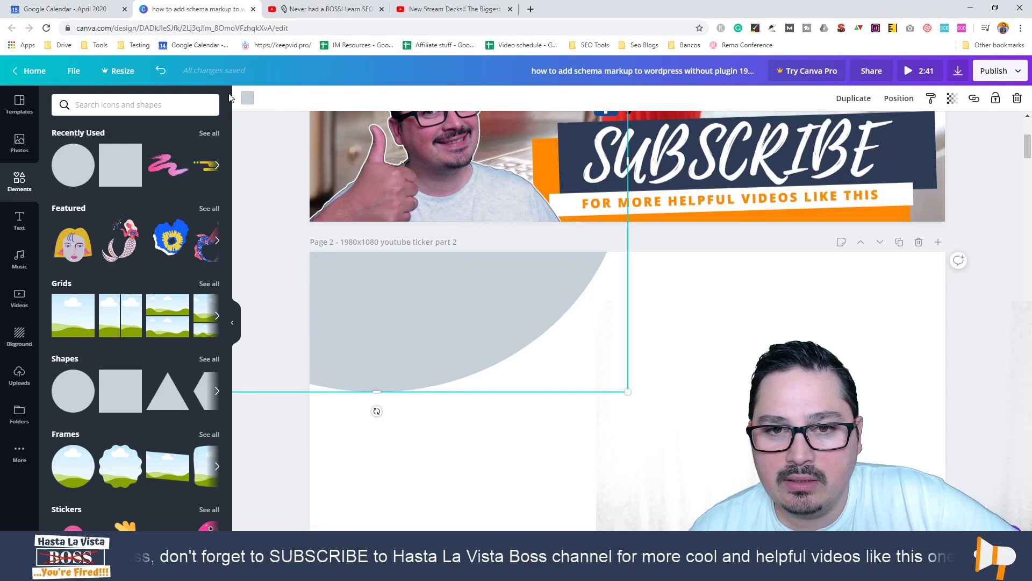
Colour the circle dark navy
left_click(246, 99)
left_click(148, 210)
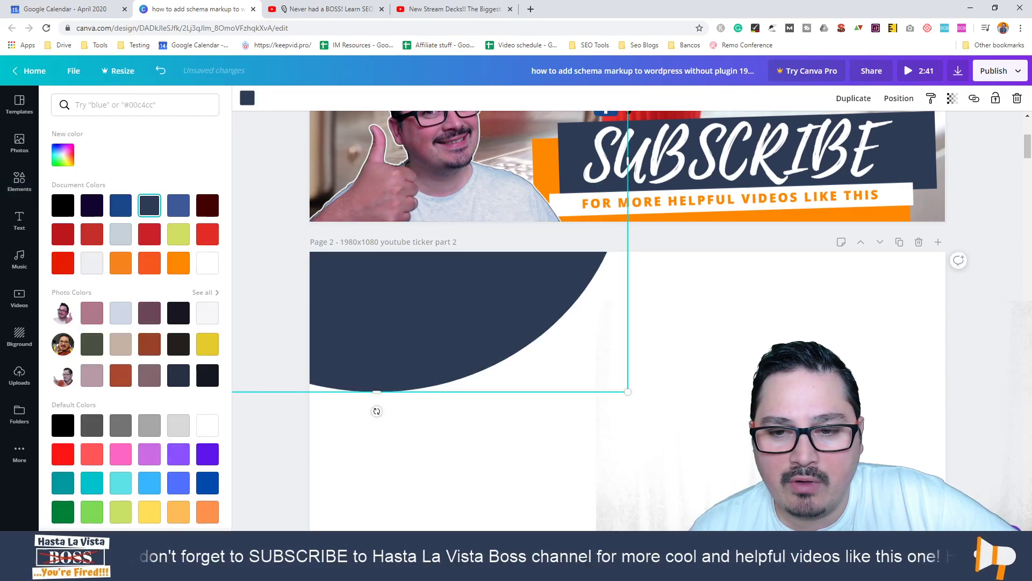
left_click(711, 421)
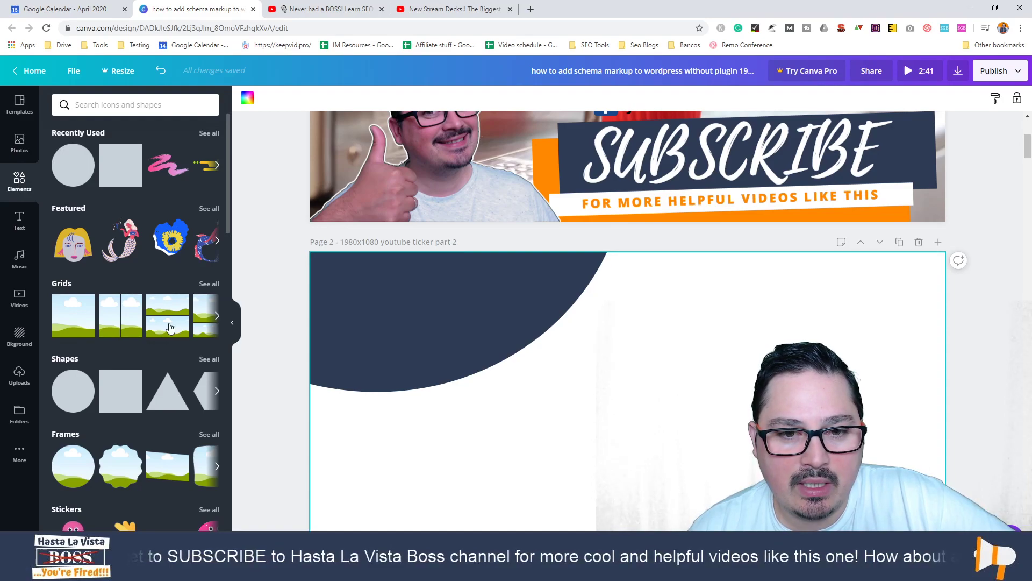
Add a small orange handdrawn cat sticker and place it inside the navy quarter-circle
scroll(169, 327, "down", 7)
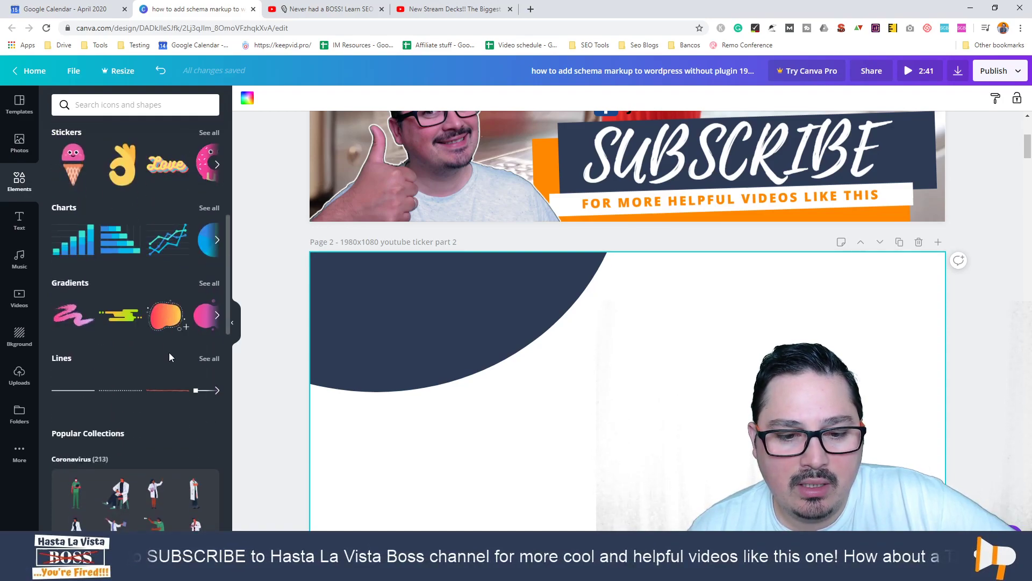
scroll(170, 357, "down", 10)
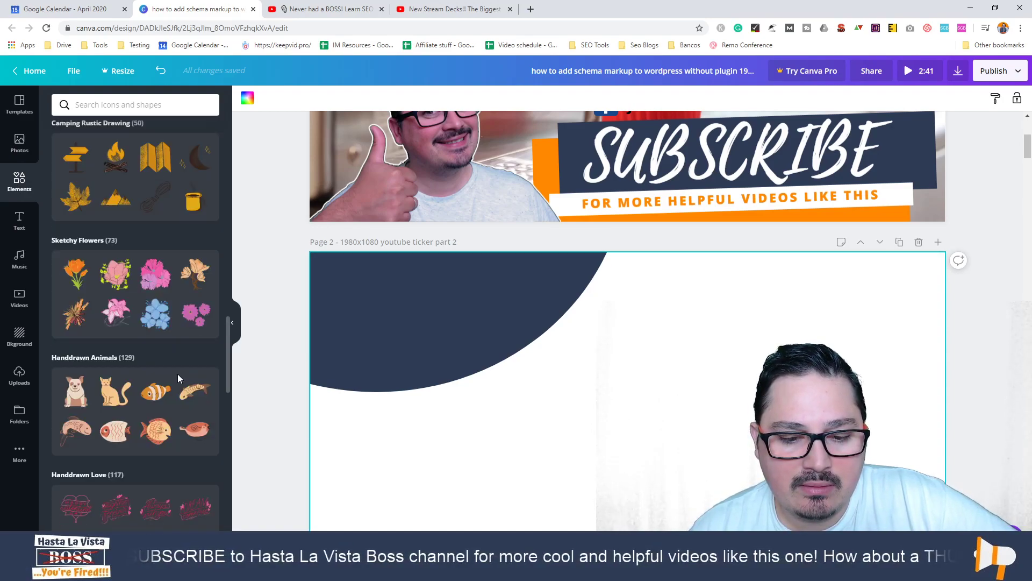
scroll(177, 378, "down", 3)
left_click(117, 230)
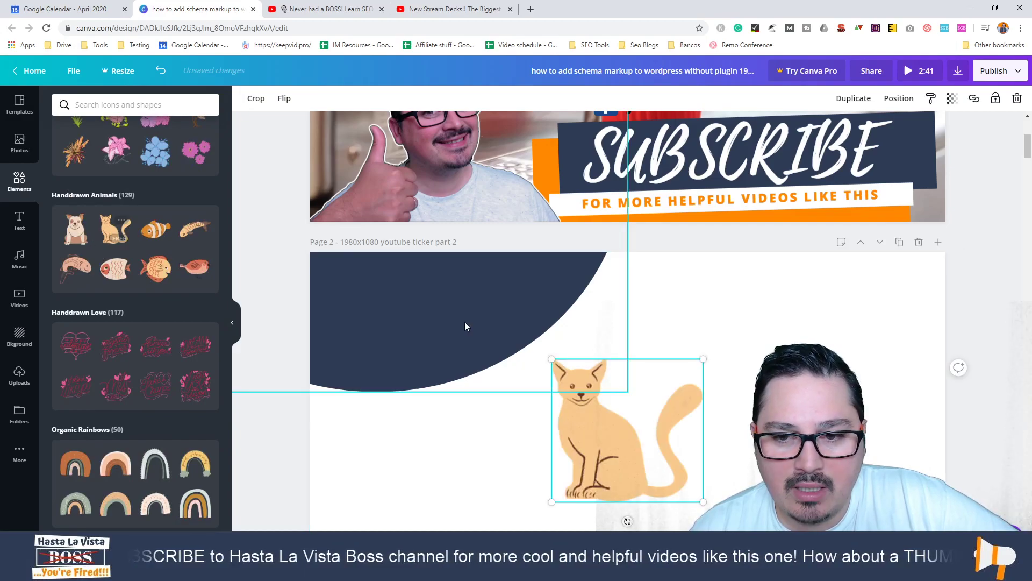
left_click_drag(557, 363, 581, 387)
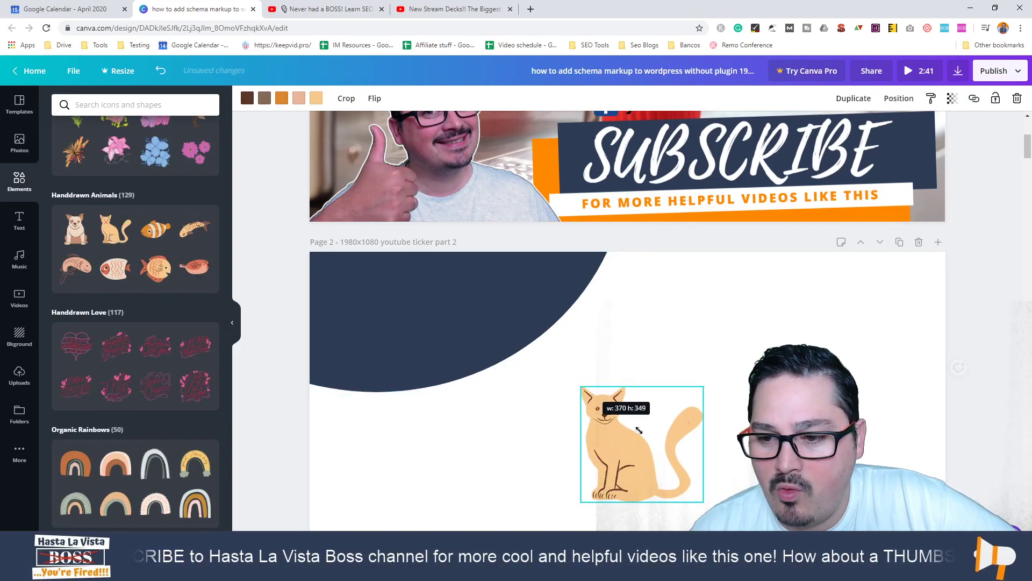
left_click_drag(640, 440, 385, 311)
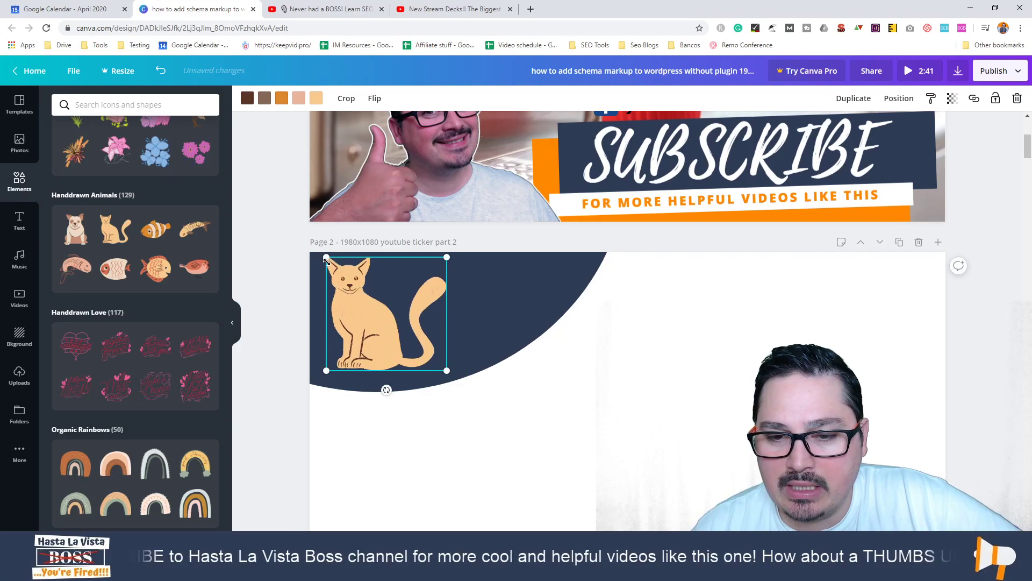
left_click_drag(326, 258, 359, 308)
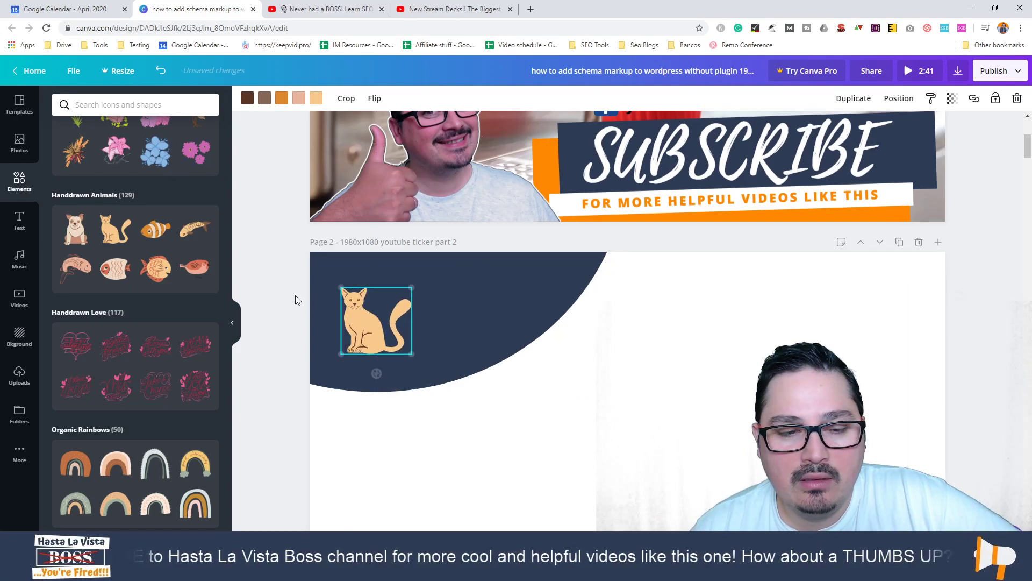
Add a 'Welcome Bosses' heading, shrink it, line it up above the cat and make it white
left_click(19, 220)
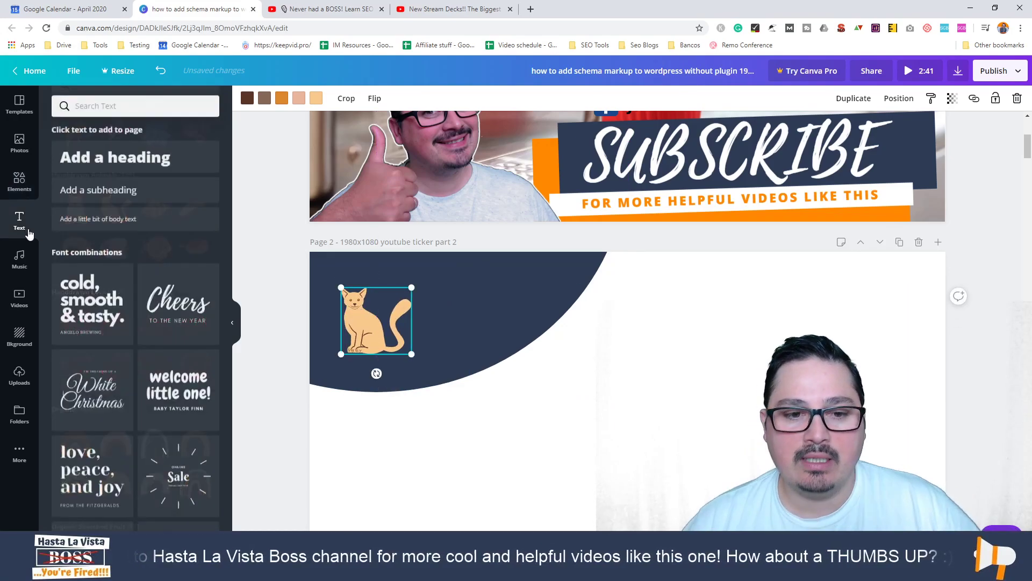
left_click(149, 159)
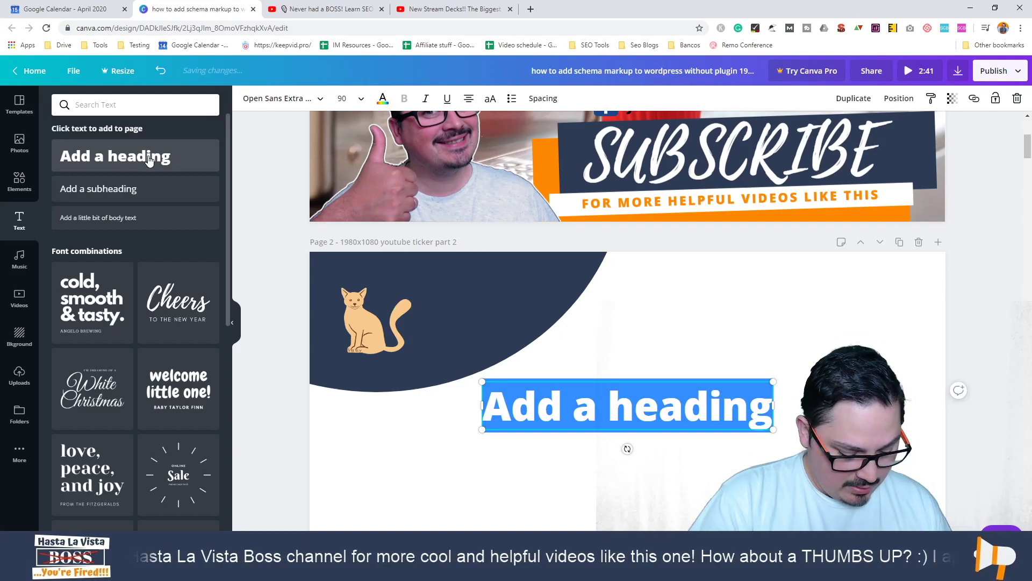
type("Welcome")
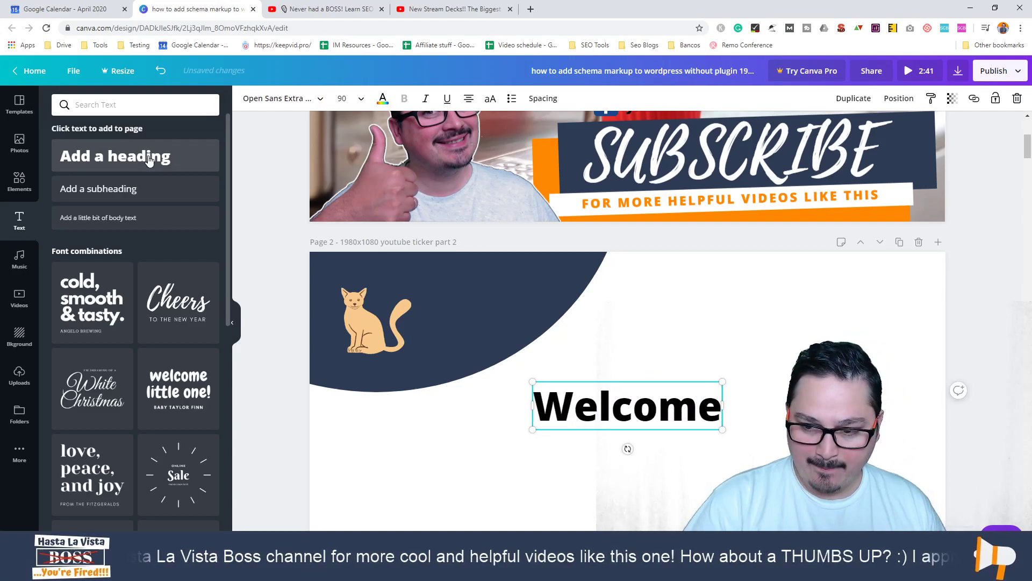
type(" Bosses")
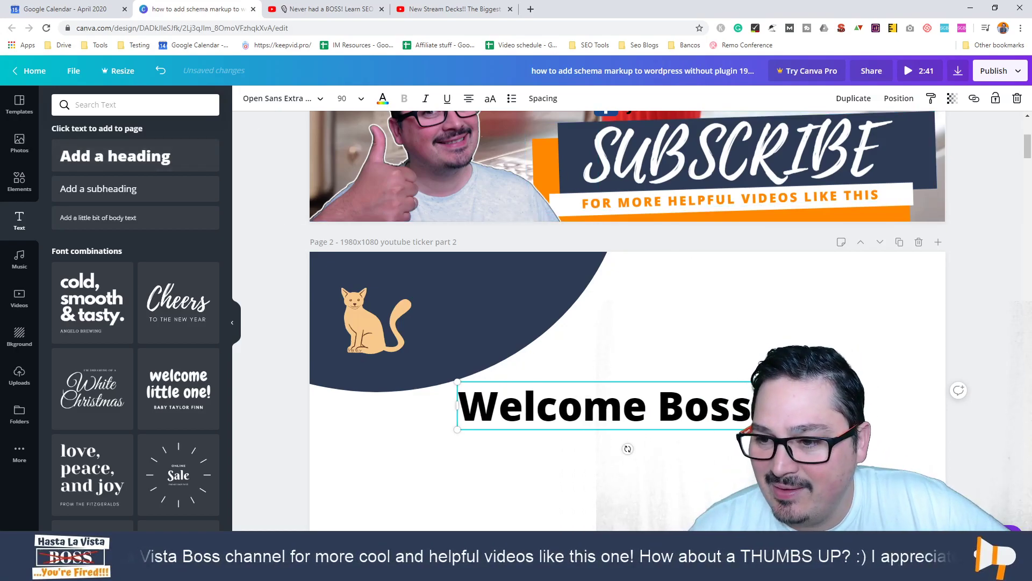
left_click_drag(799, 383, 535, 255)
left_click_drag(392, 335, 403, 342)
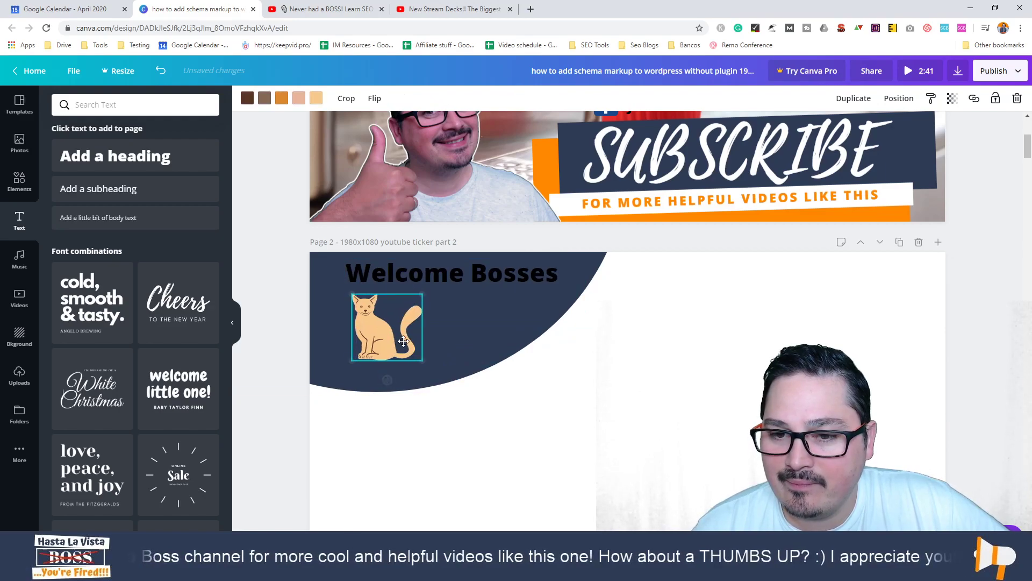
left_click_drag(432, 263, 421, 270)
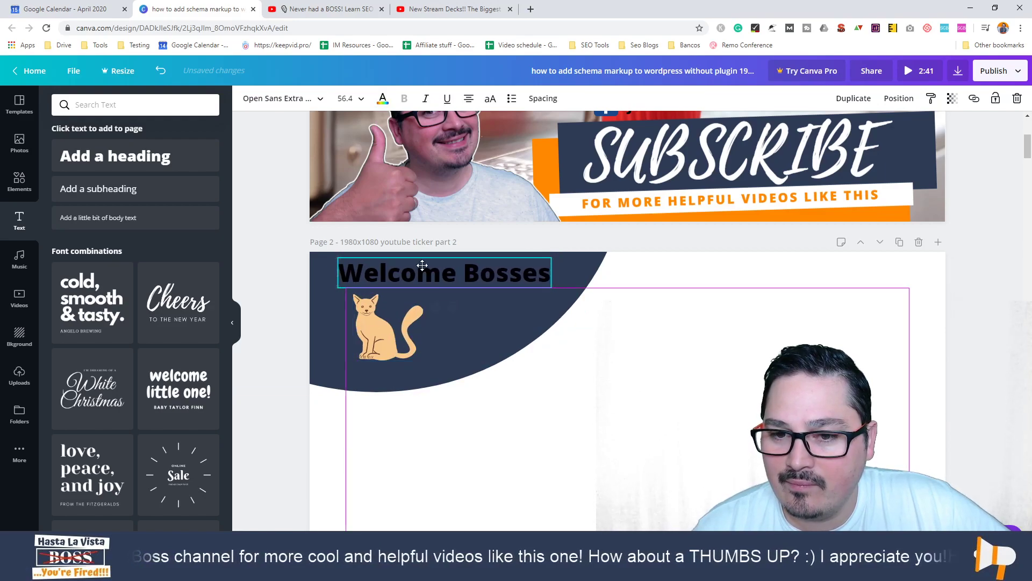
left_click(384, 99)
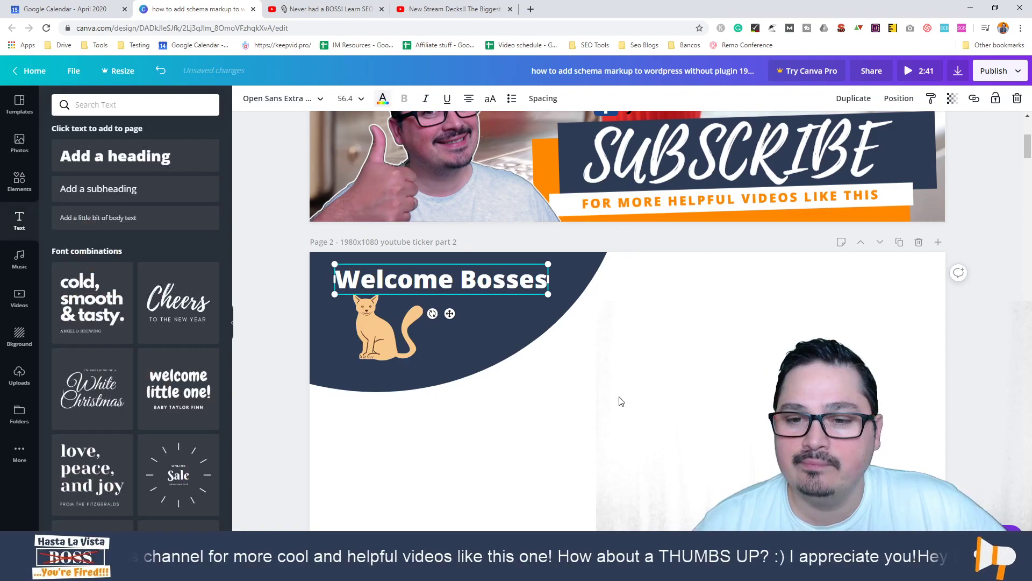
left_click(394, 355)
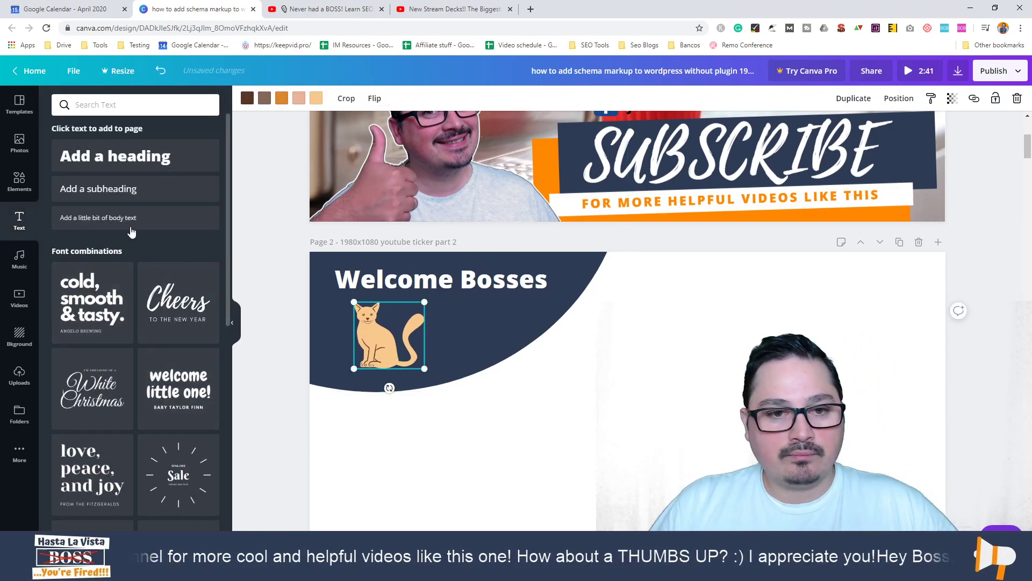
left_click(847, 335)
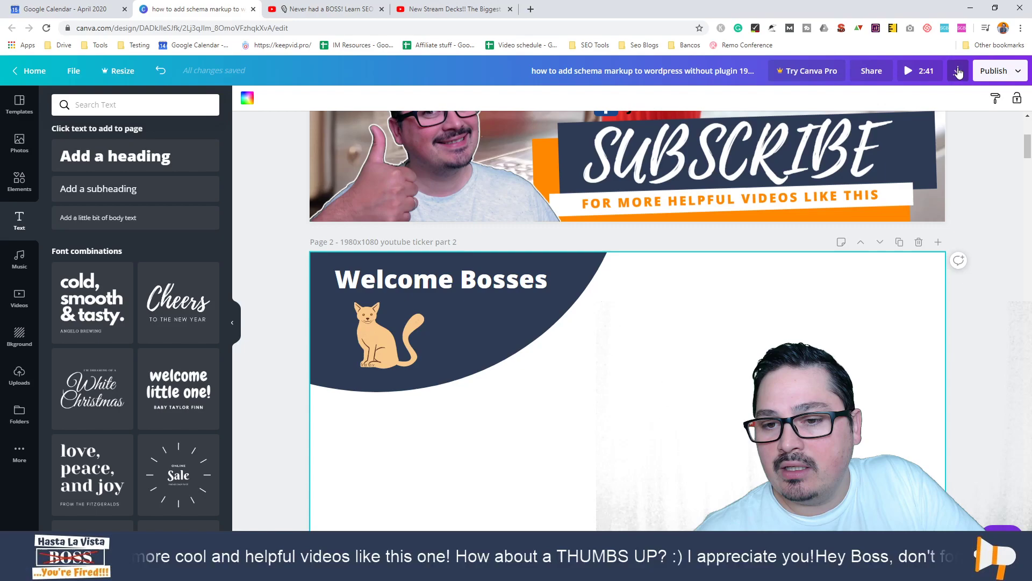
left_click(958, 71)
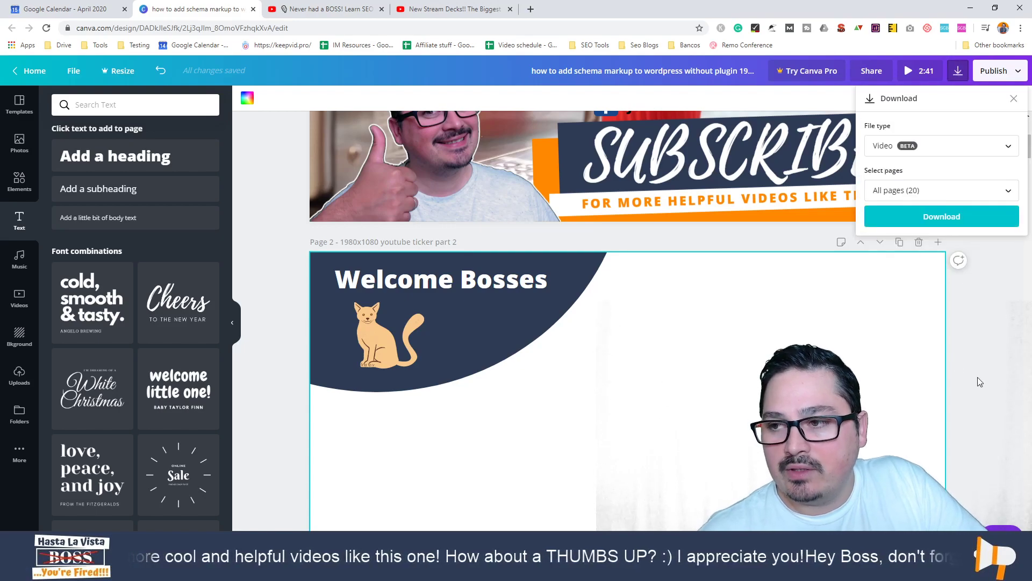
left_click(969, 324)
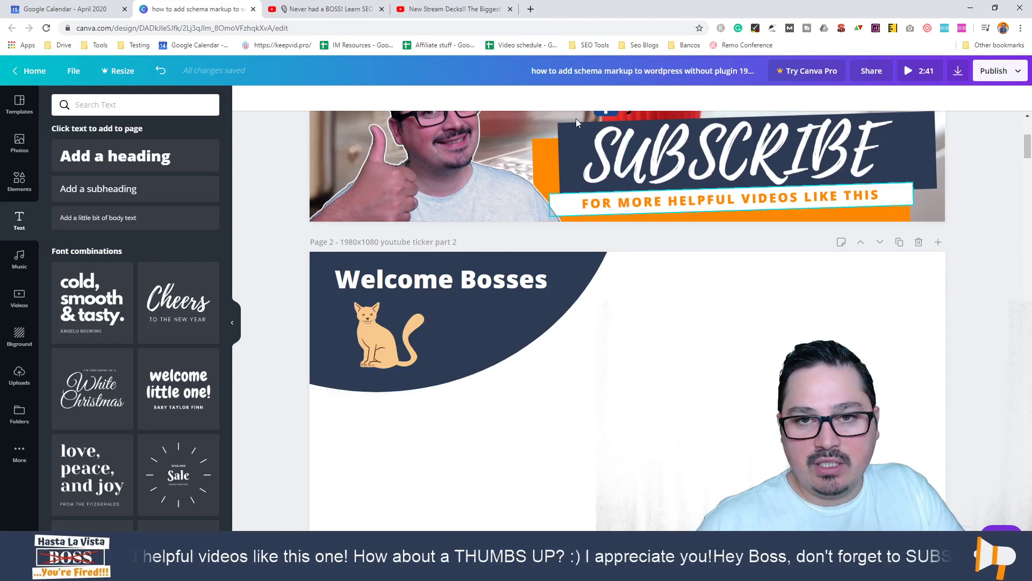
In OBS, add an Image source named 'Image 2' without choosing a file yet
key("alt+Tab")
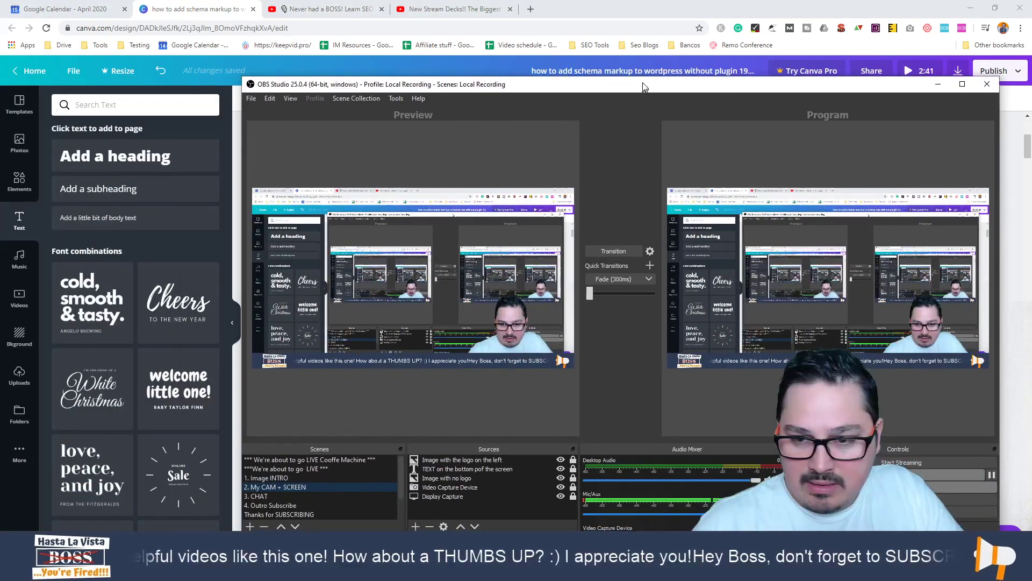
left_click_drag(644, 87, 540, 62)
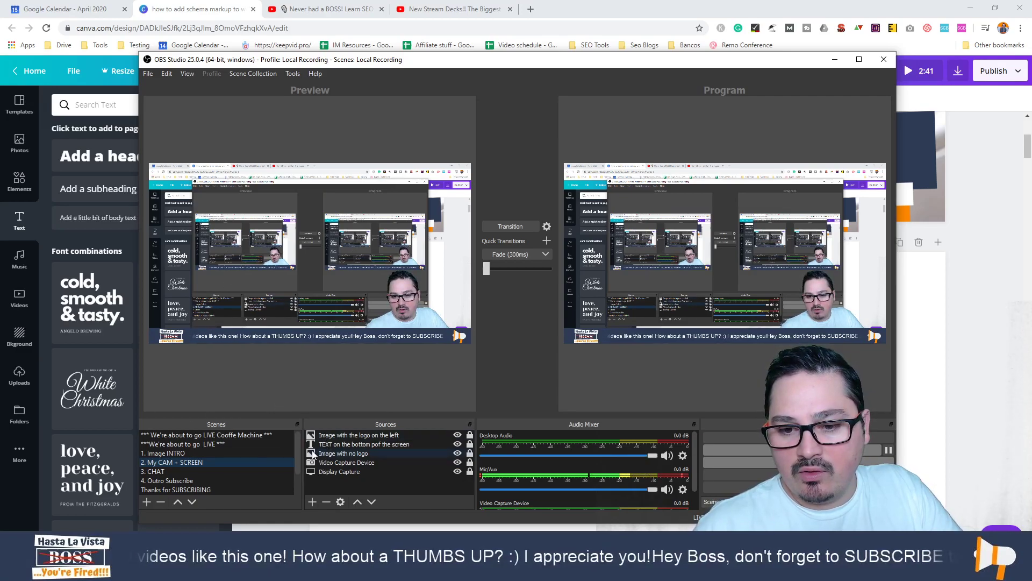
left_click(312, 500)
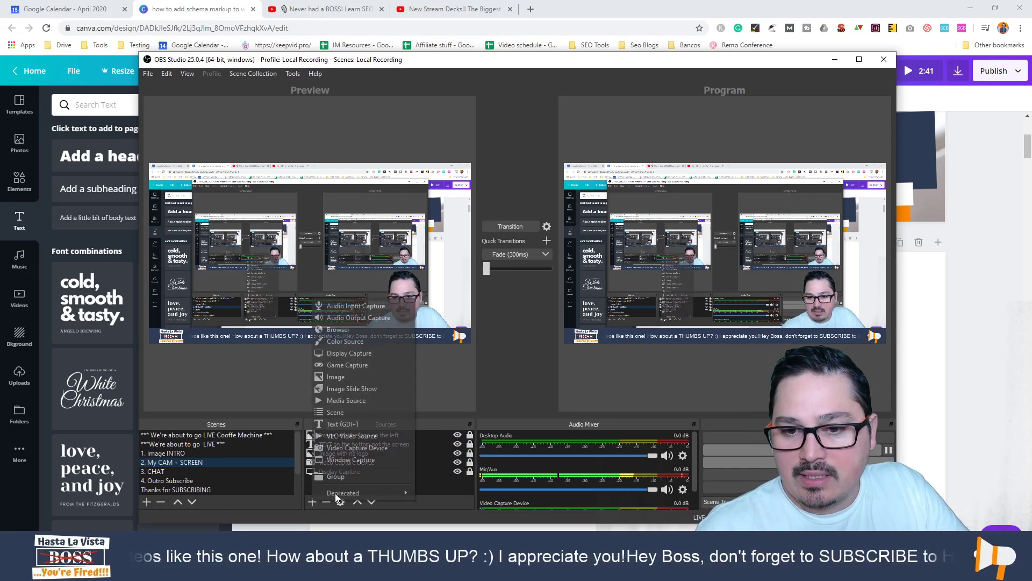
left_click(379, 376)
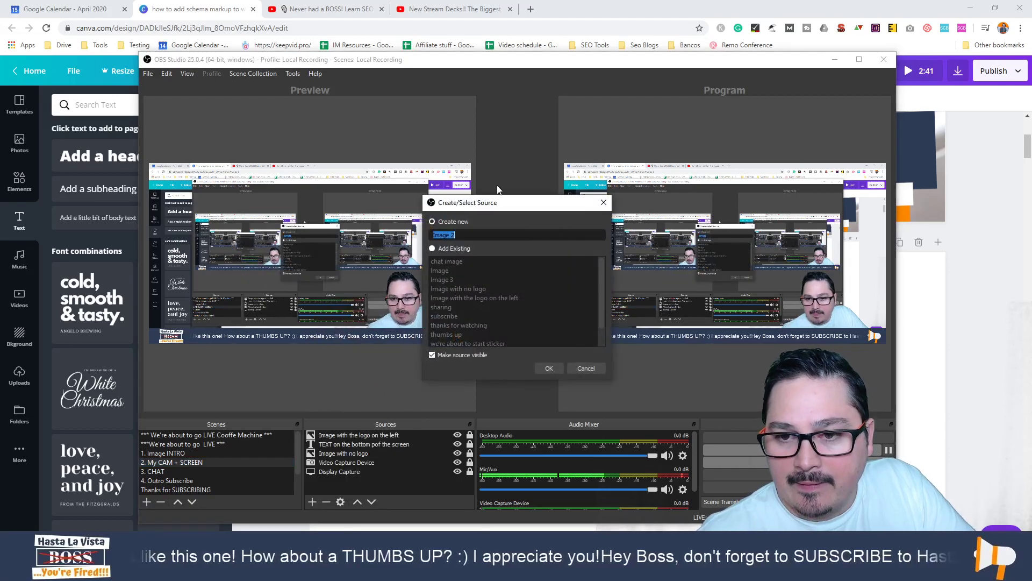
left_click(557, 367)
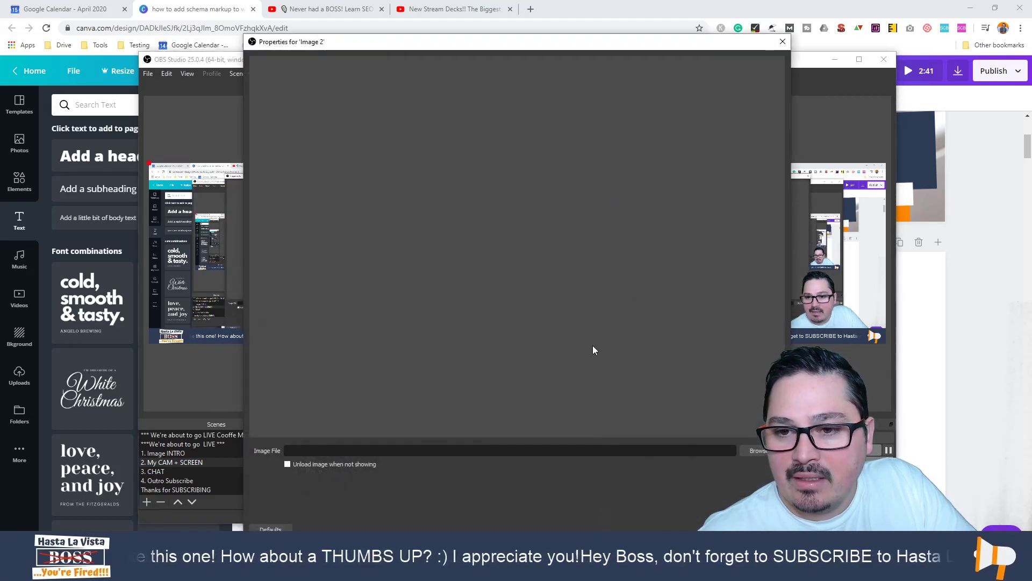
left_click(759, 453)
key("Escape")
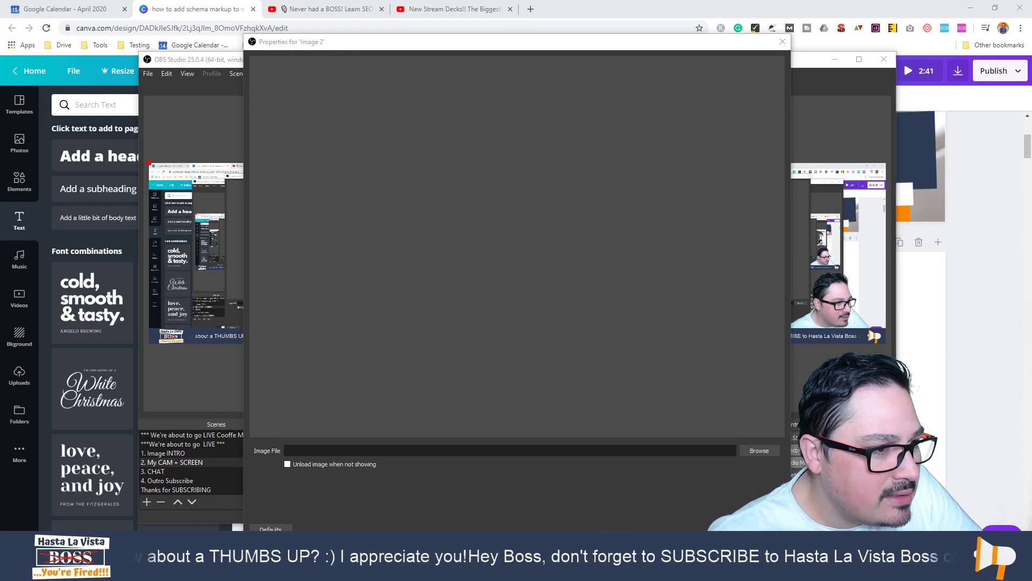
Load '1980x1080 youtube ticker 4' into Image 2 and send the scene to Program
left_click(759, 450)
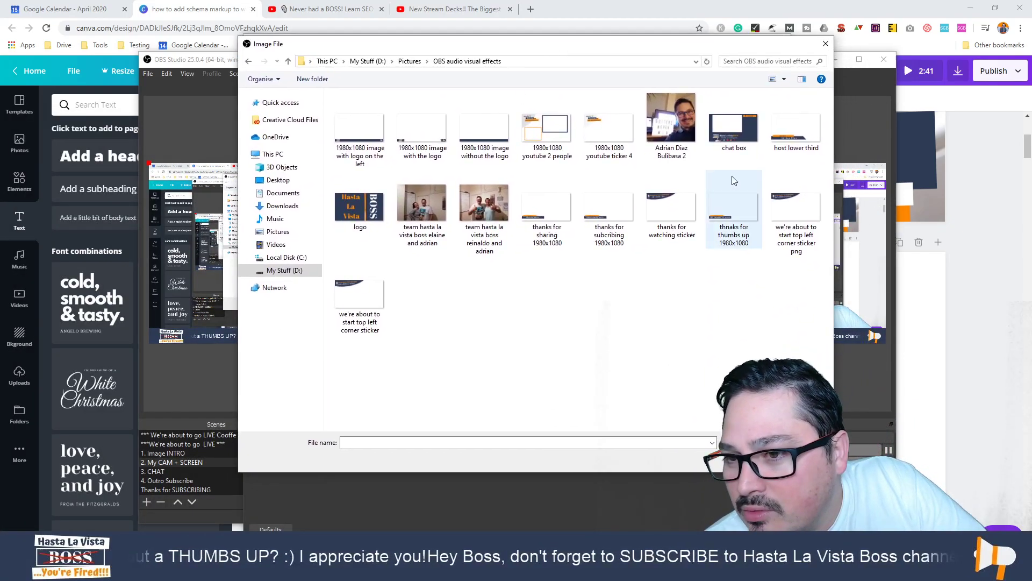
left_click(601, 128)
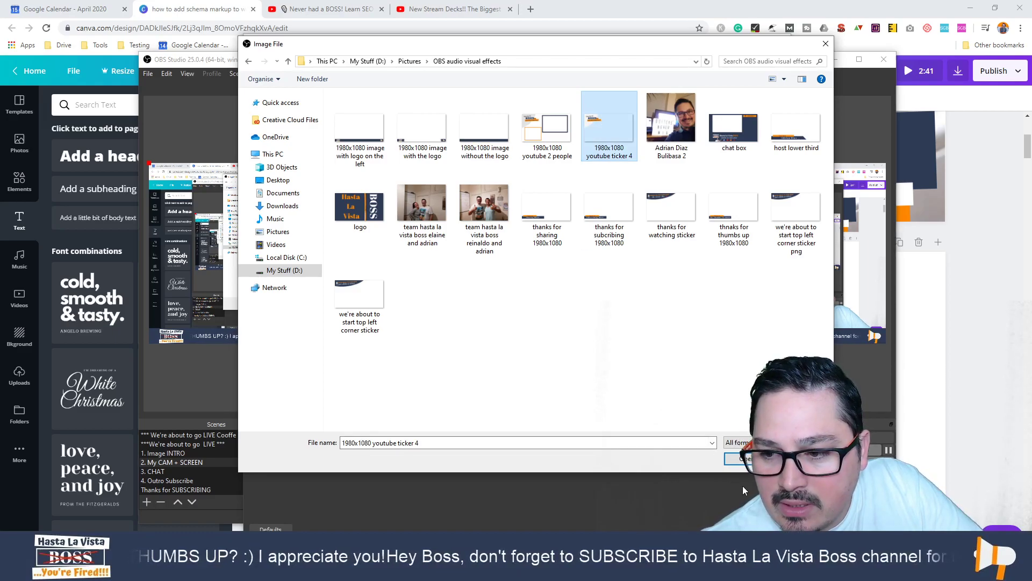
left_click(739, 458)
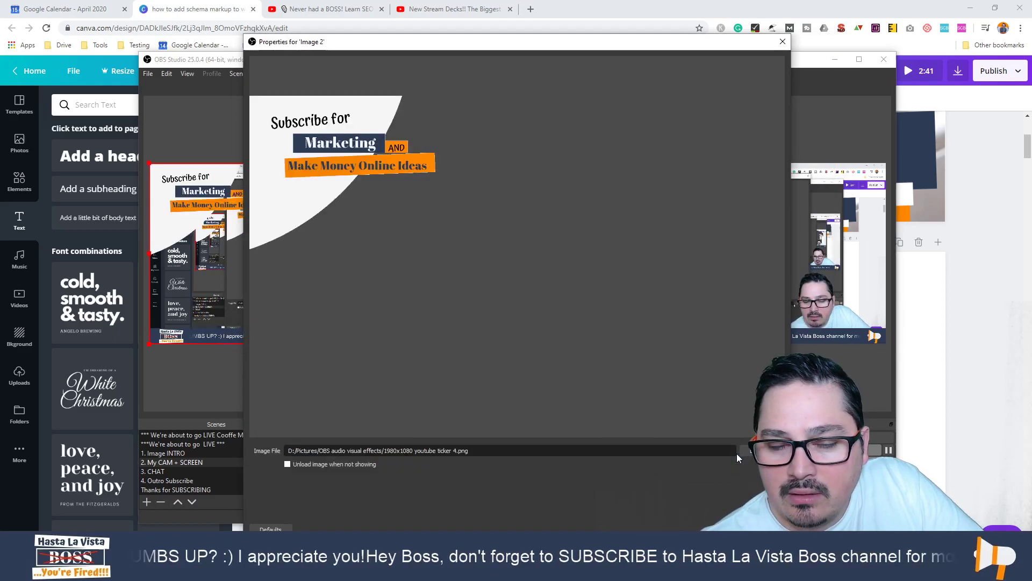
key("Return")
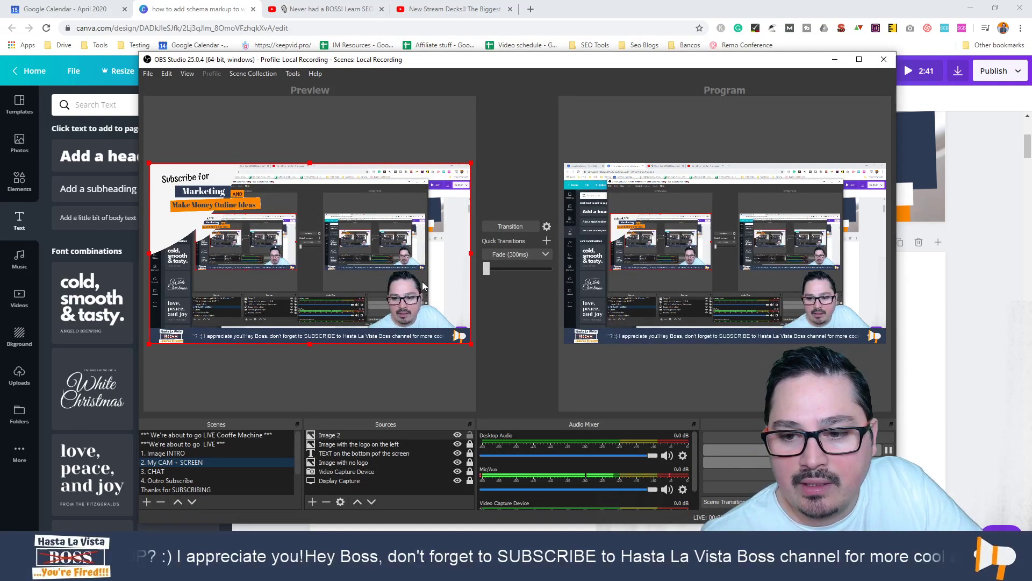
key("F12")
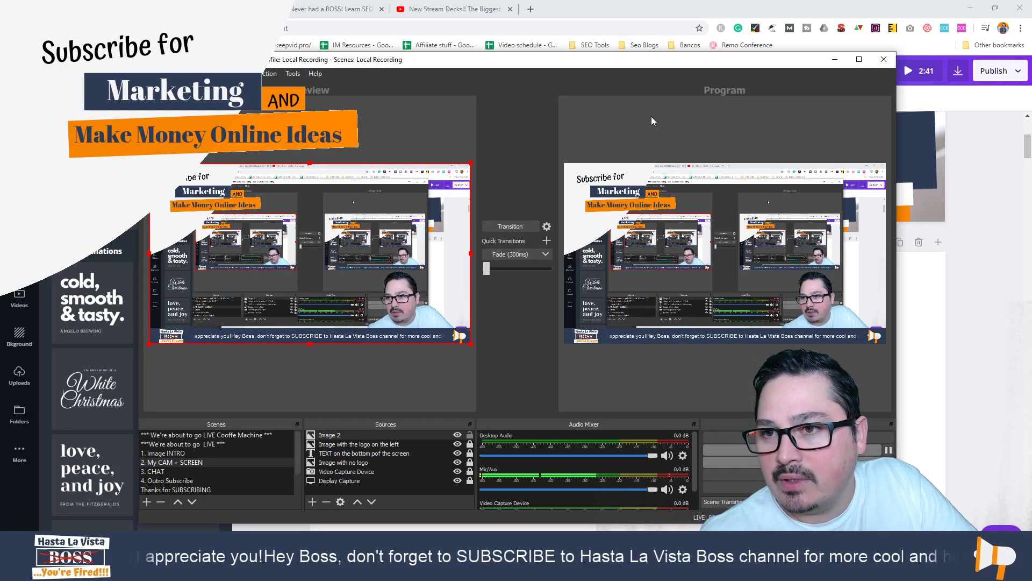
Move the OBS window aside and minimize it to bring Canva back
left_click_drag(615, 61, 509, 84)
left_click(728, 82)
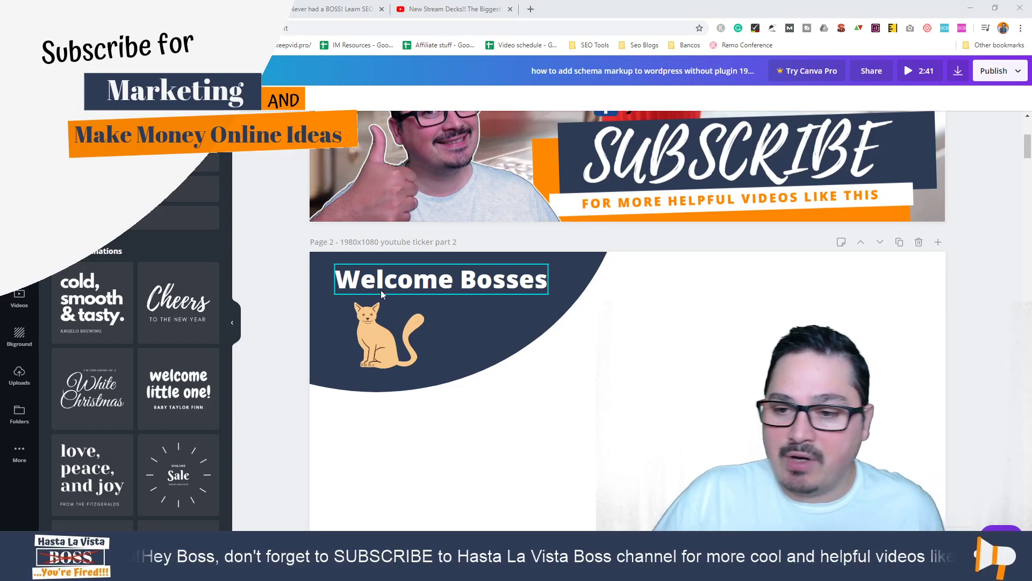
Delete the heading, cat and navy shape, then delete the blank Page 2
left_click_drag(766, 279, 338, 334)
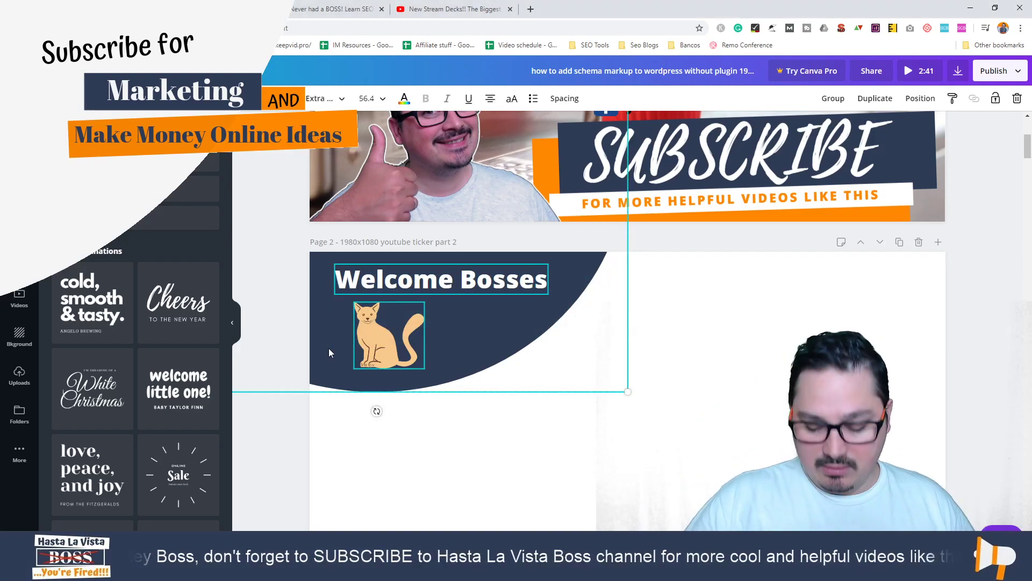
key("Delete")
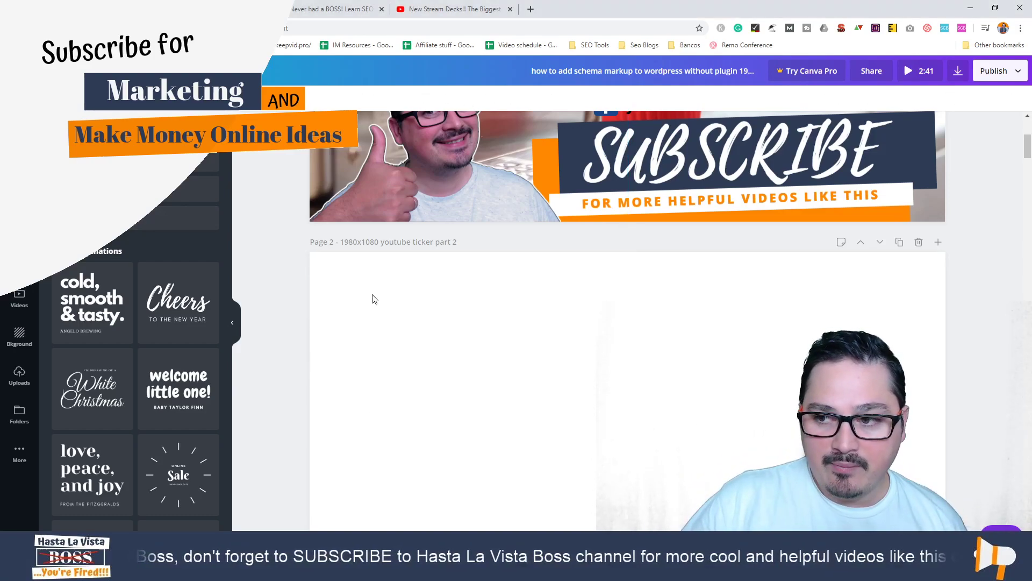
left_click(918, 245)
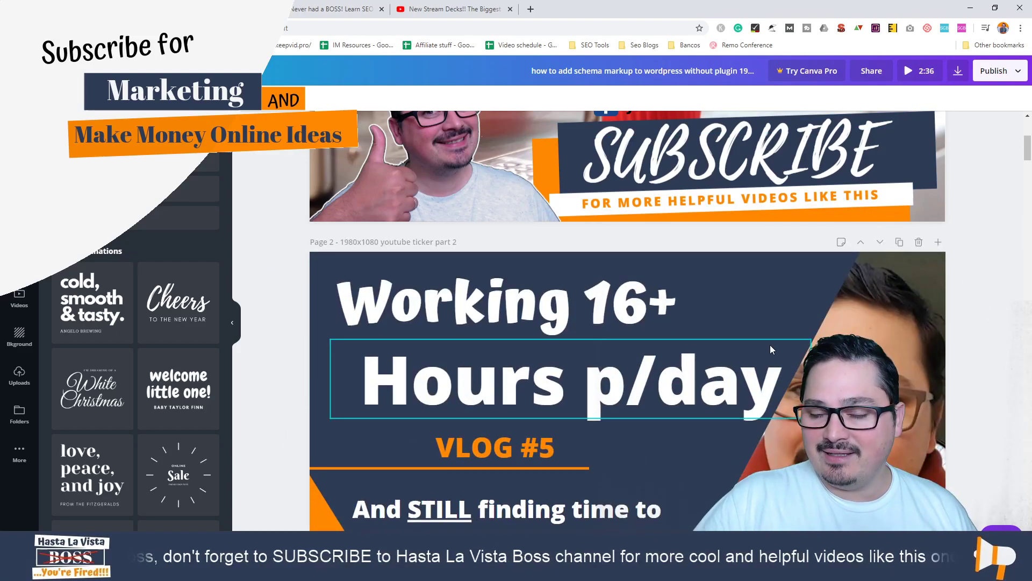